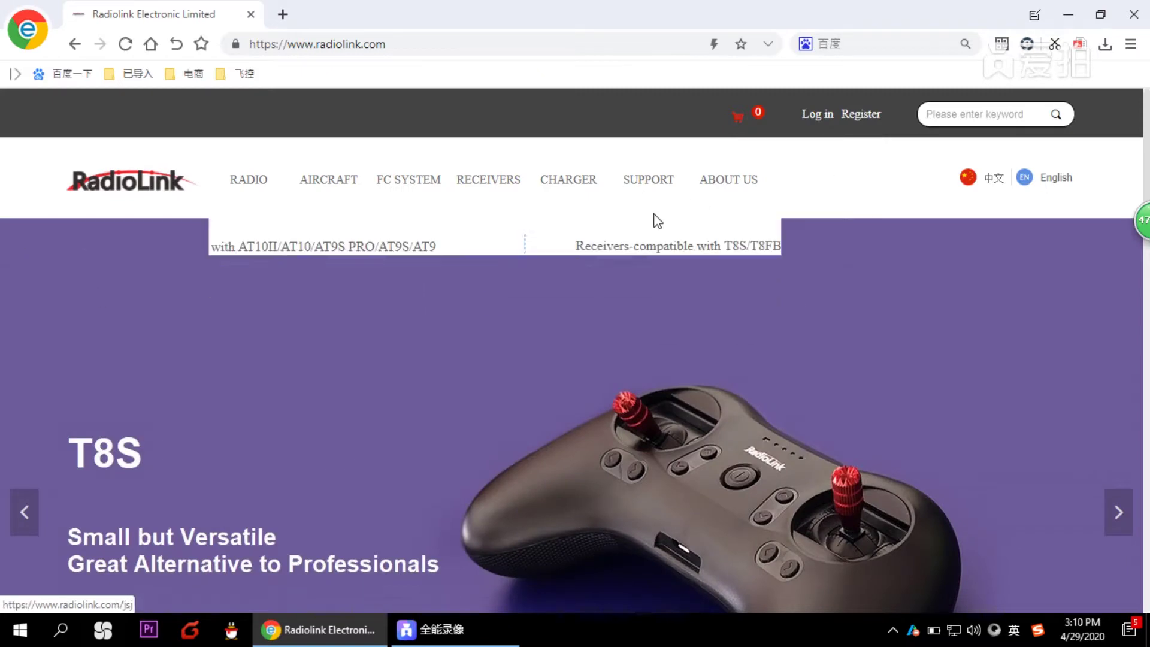
Go to Support > Firmware Download on the Radiolink site and open the T8FB Firmware page
mouse_move(663, 192)
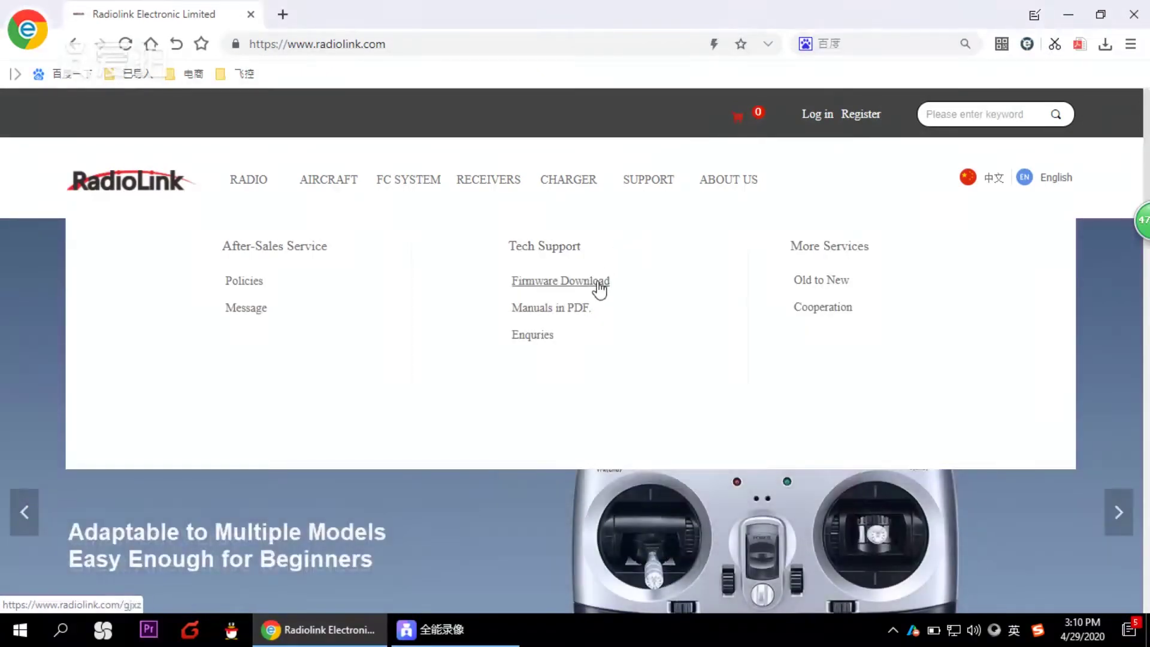
click(600, 287)
scroll(599, 290, down, 15)
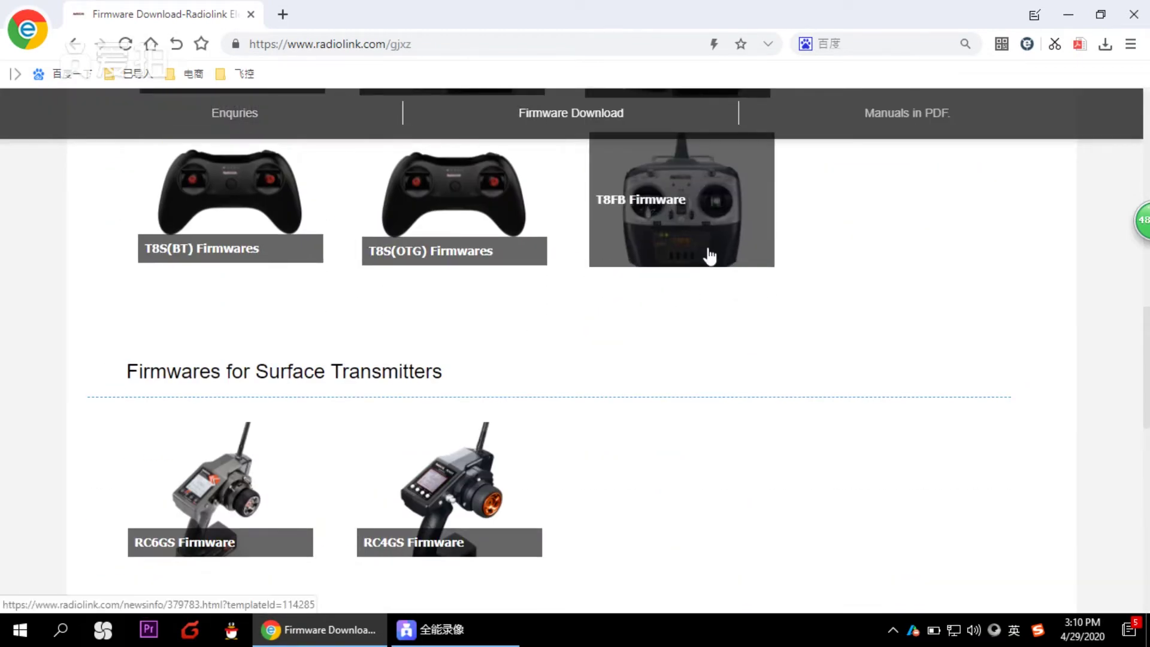
click(661, 228)
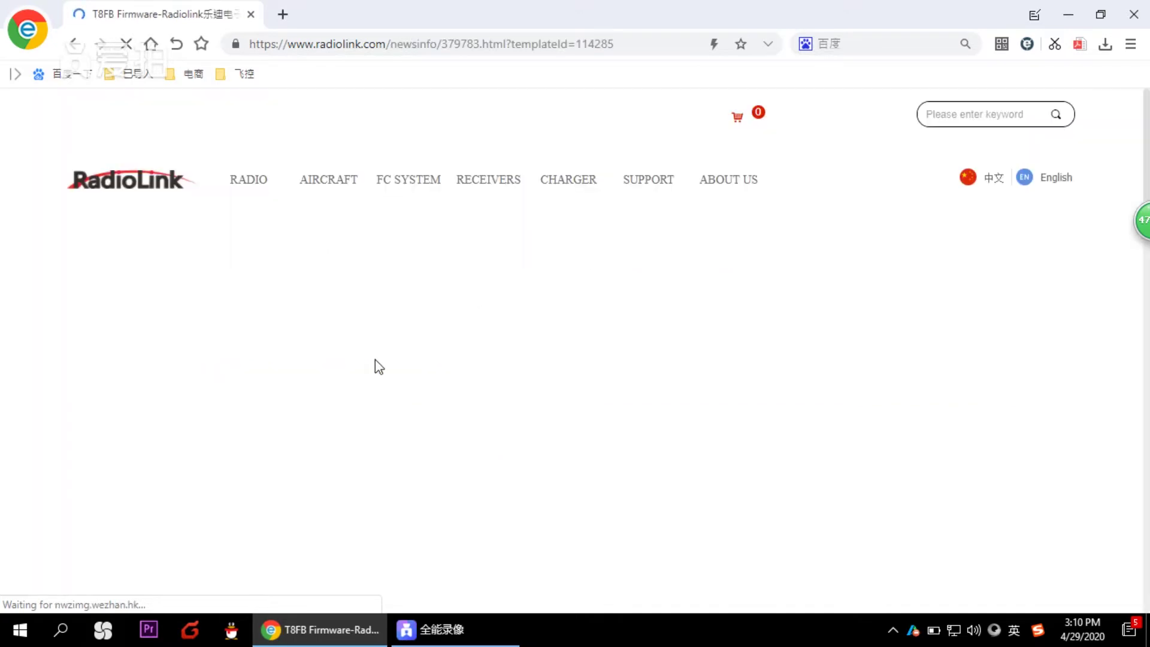
Download UpgradeDrive.zip and show it in its D:\ChromeCoreDownloads folder
scroll(369, 329, down, 4)
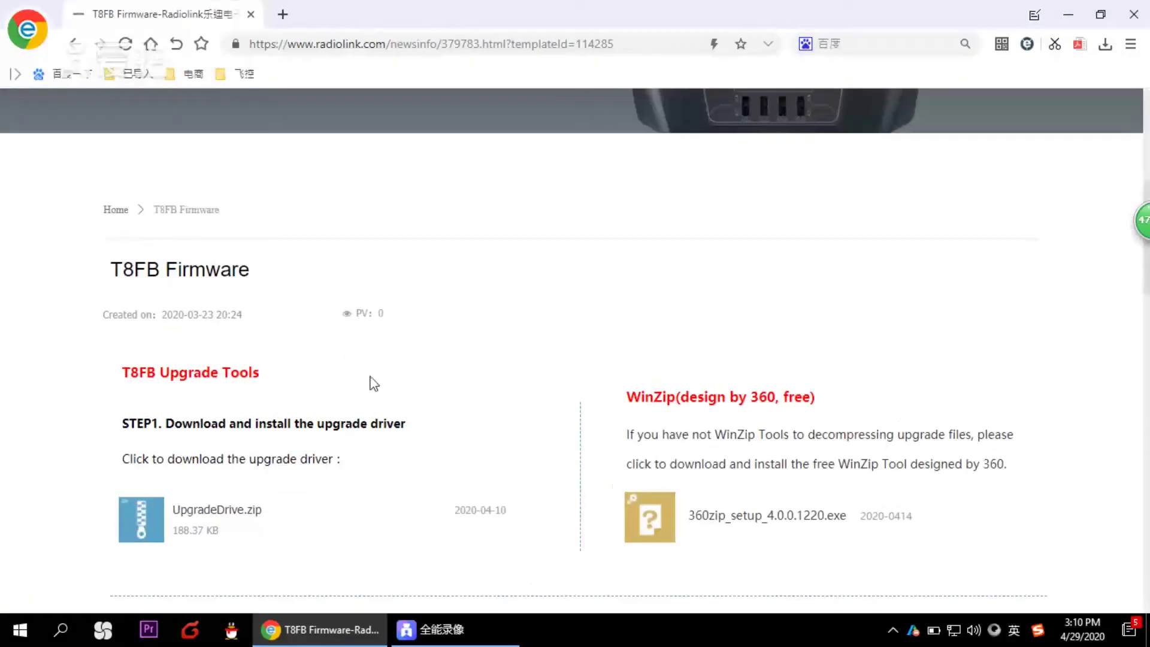
scroll(367, 409, down, 1)
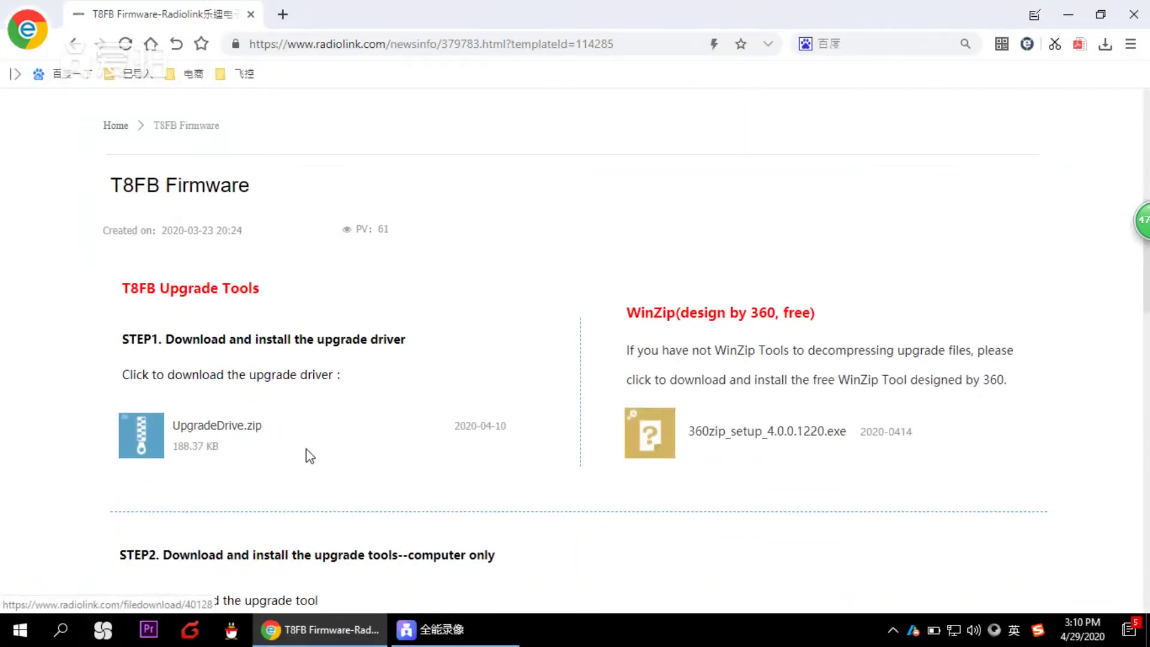
click(228, 437)
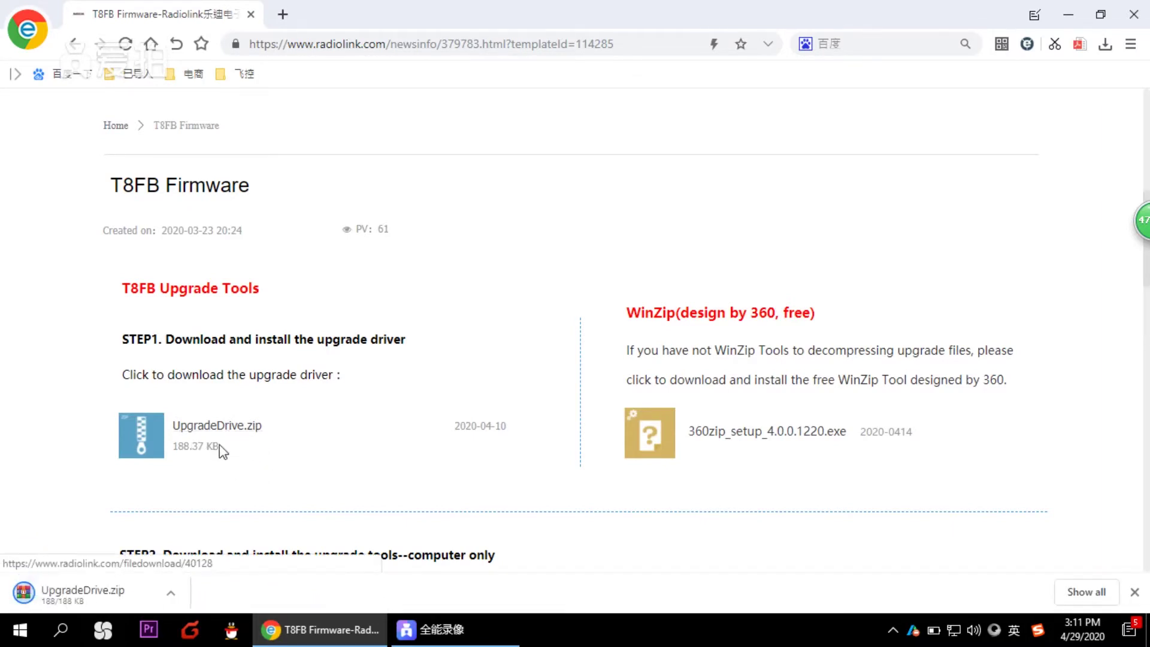
click(174, 594)
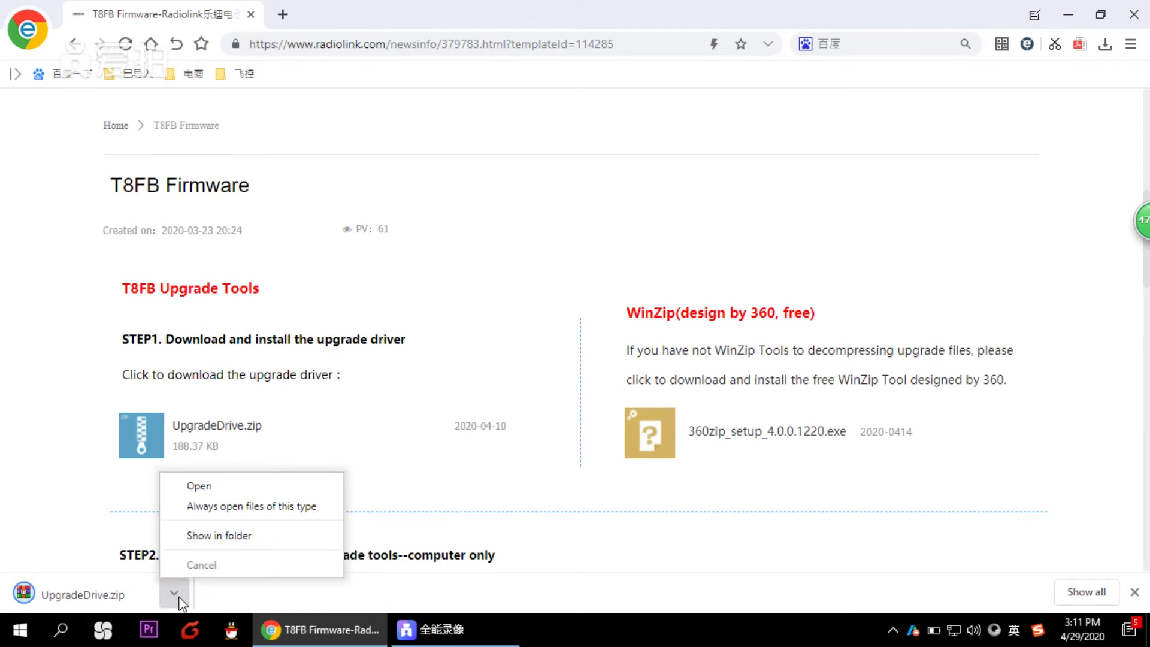
click(213, 539)
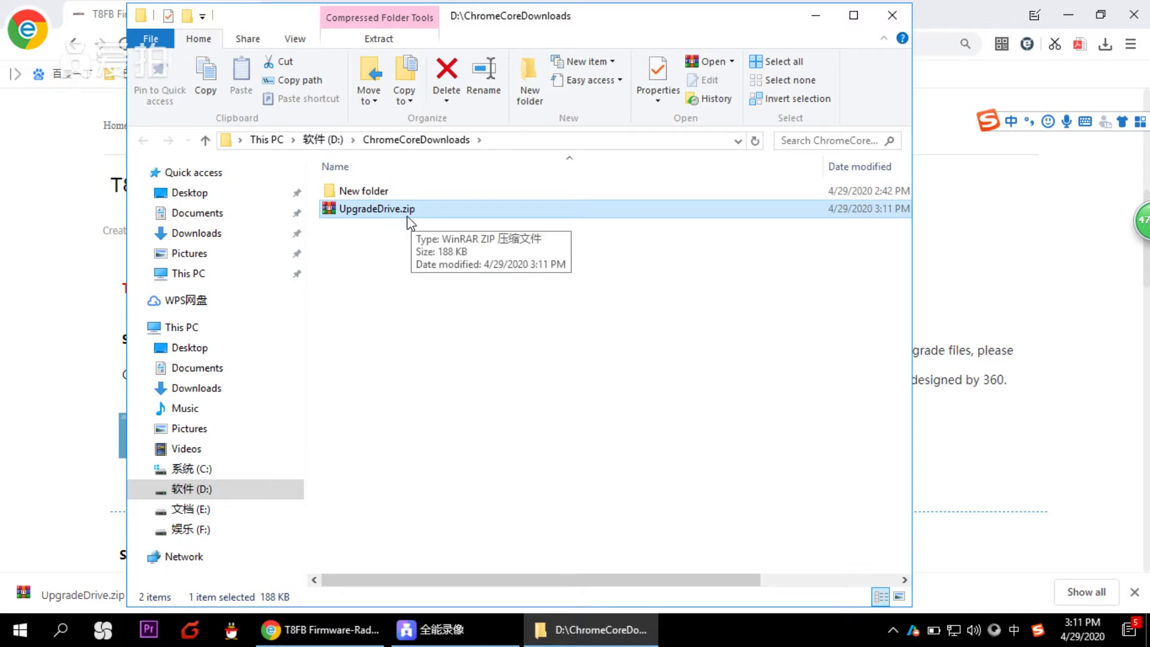
Extract UpgradeDrive.zip into an UpgradeDrive folder
drag(713, 33, 423, 90)
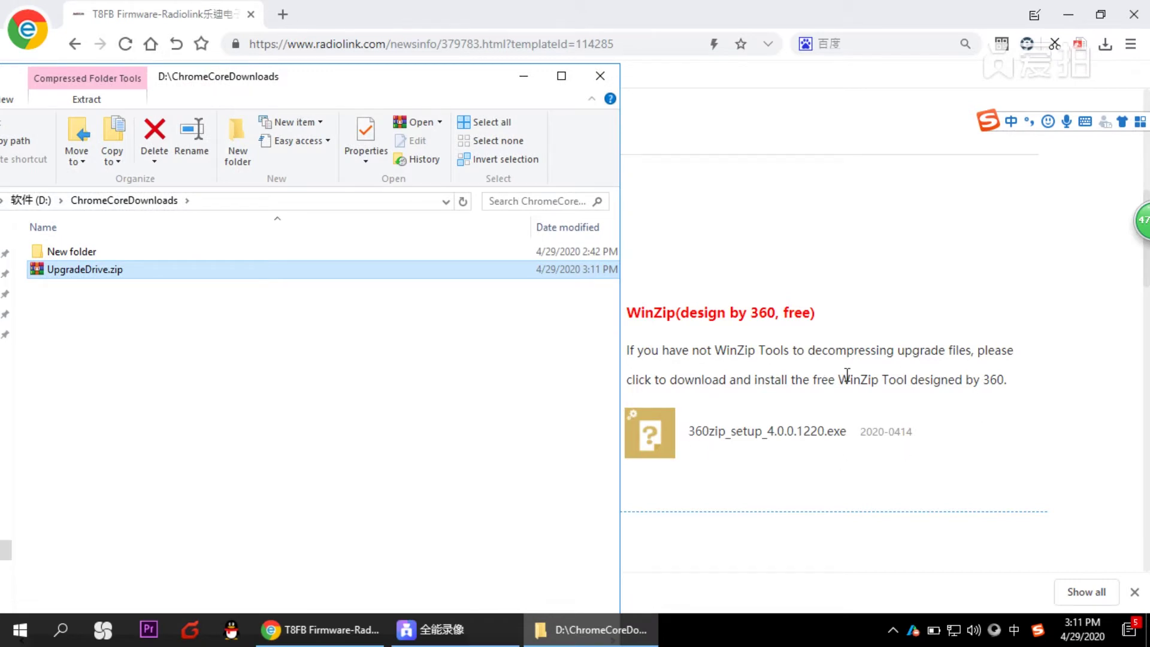
drag(415, 93, 755, 71)
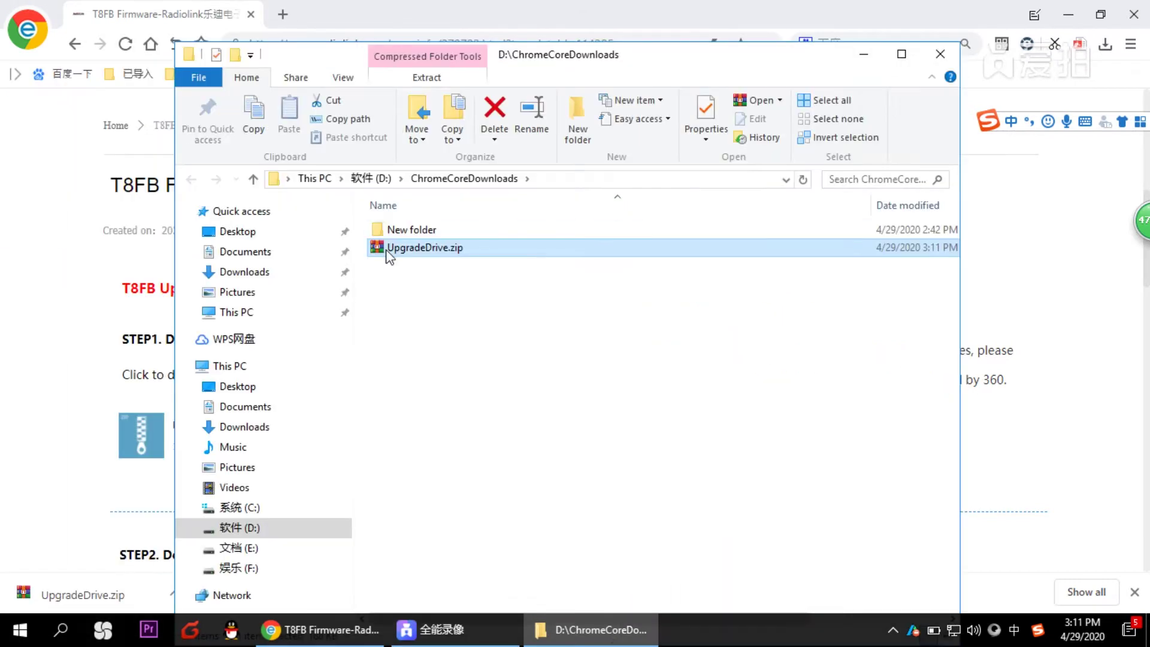
right_click(386, 249)
click(423, 292)
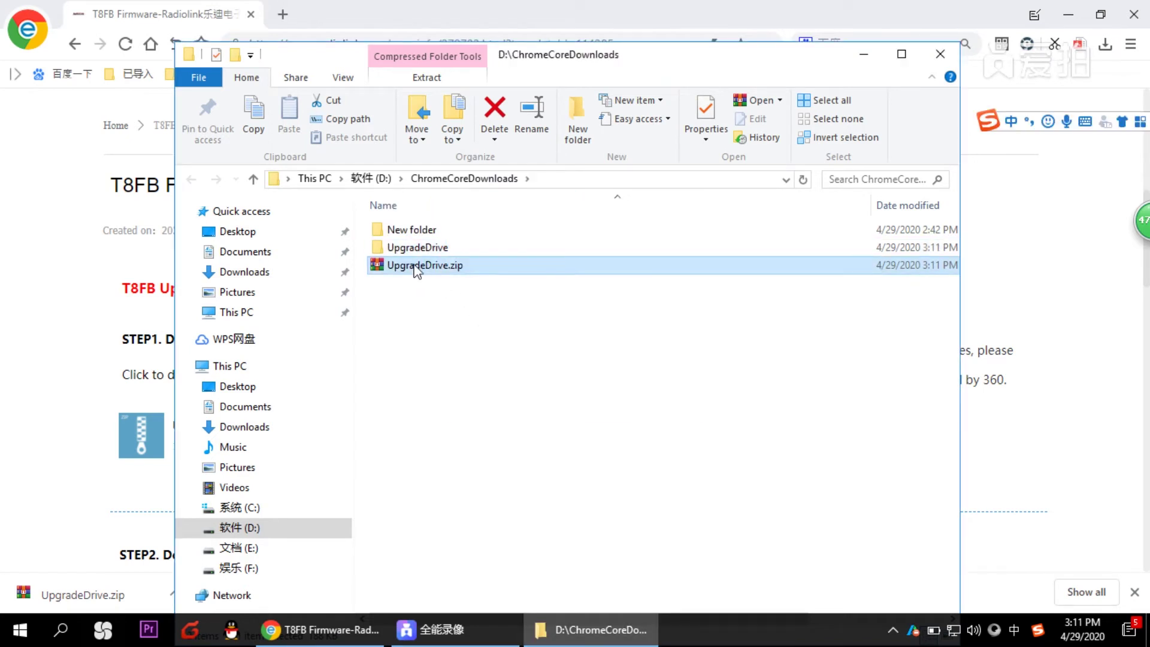
Open the PL2303WIN10 ser2pl.inf_amd64 driver folder inside the extracted UpgradeDrive
double_click(411, 248)
double_click(408, 211)
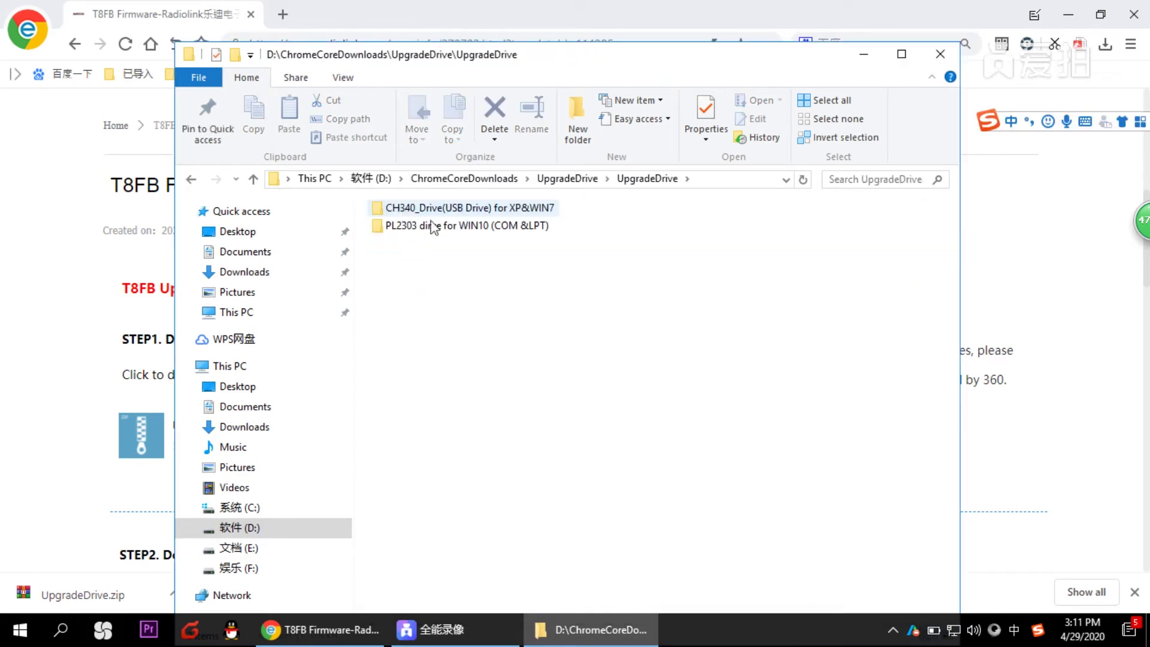
double_click(488, 210)
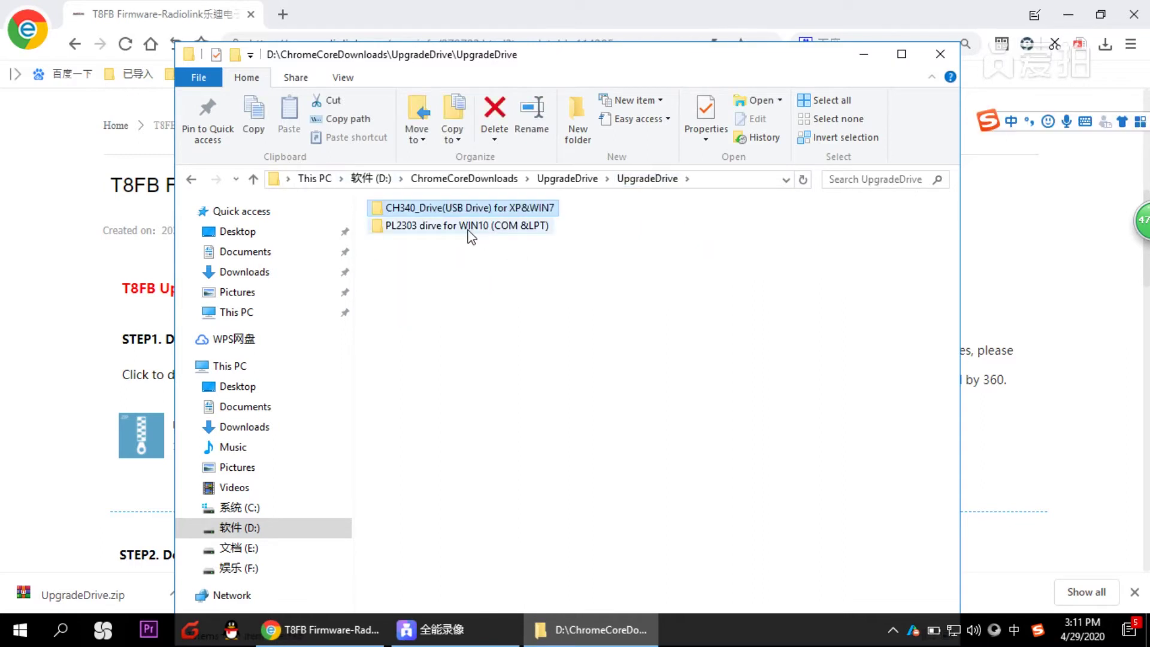
double_click(449, 227)
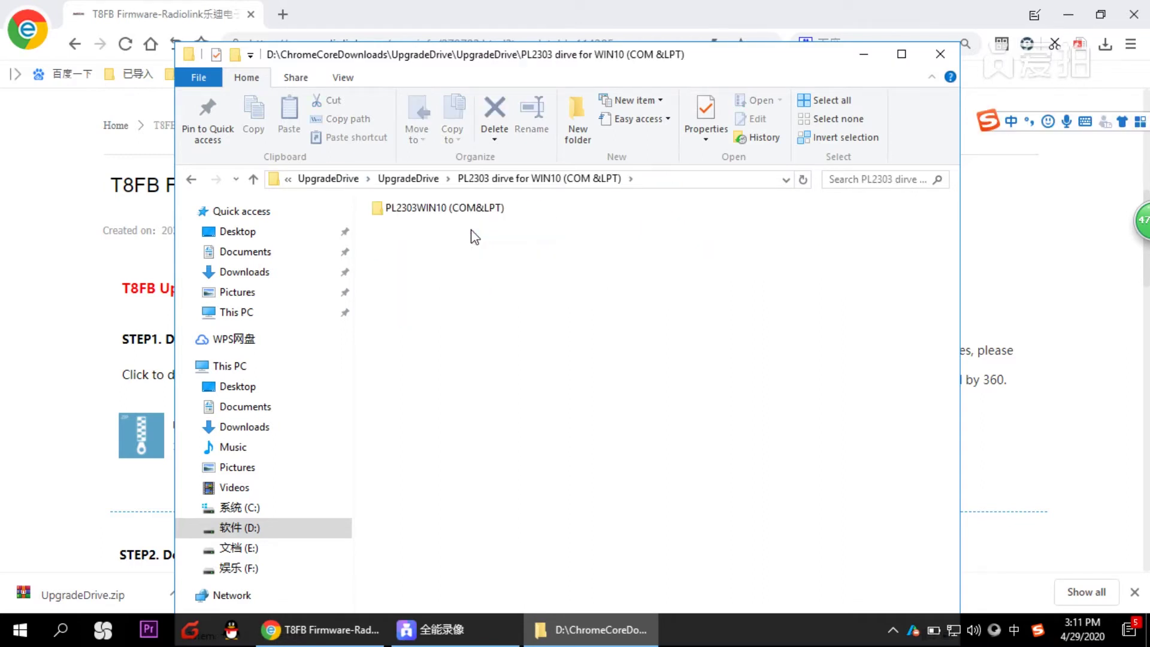
double_click(440, 207)
double_click(406, 253)
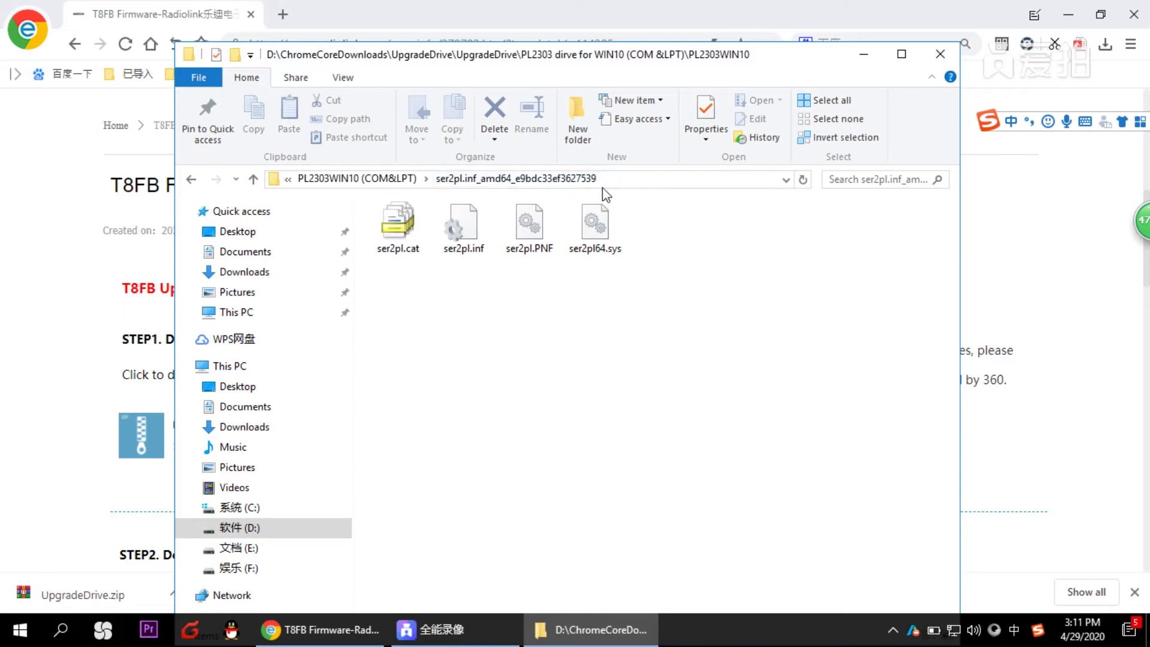
click(976, 4)
Open Device Manager from the System page reached through This PC's Properties
click(1068, 14)
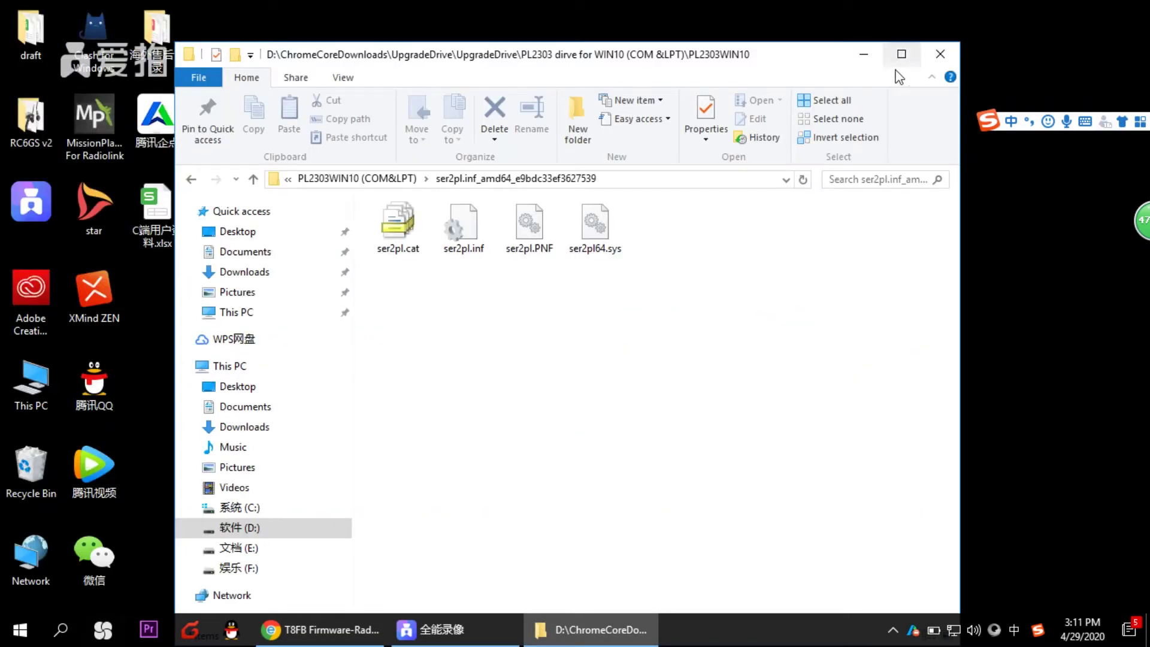
right_click(32, 402)
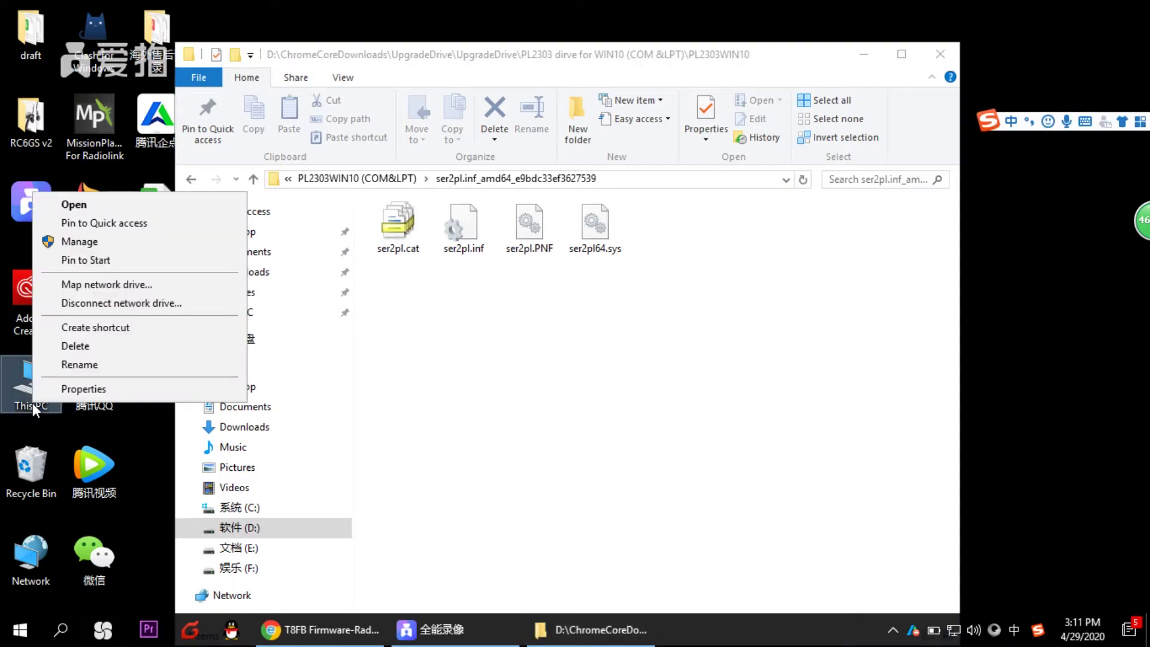
click(65, 388)
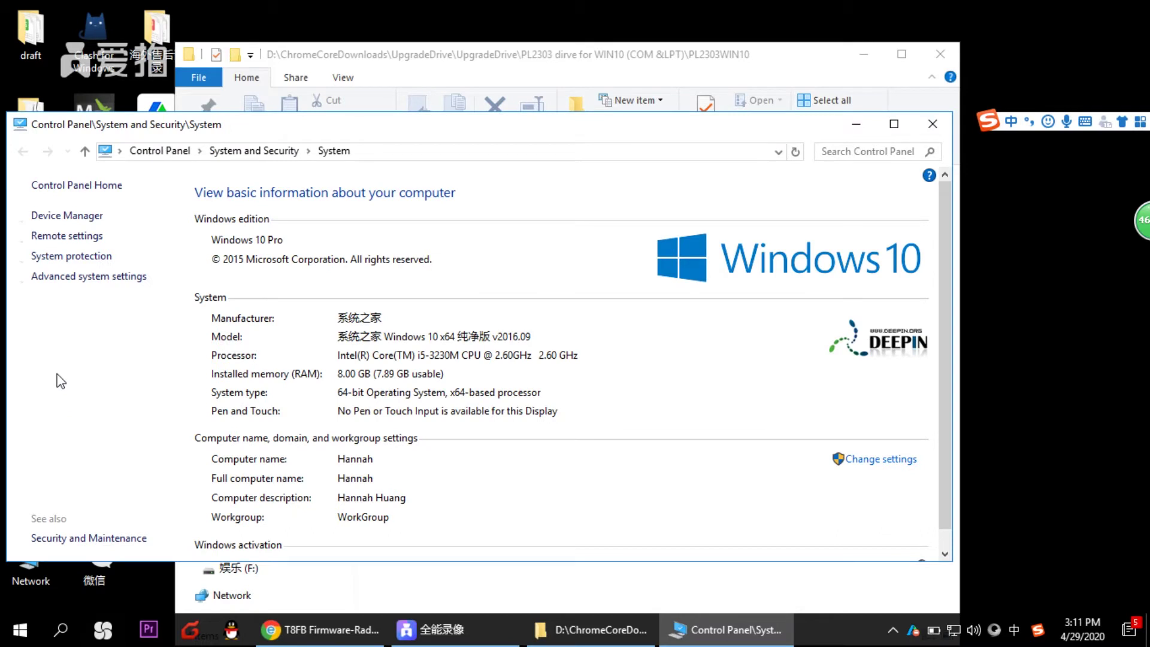
click(60, 215)
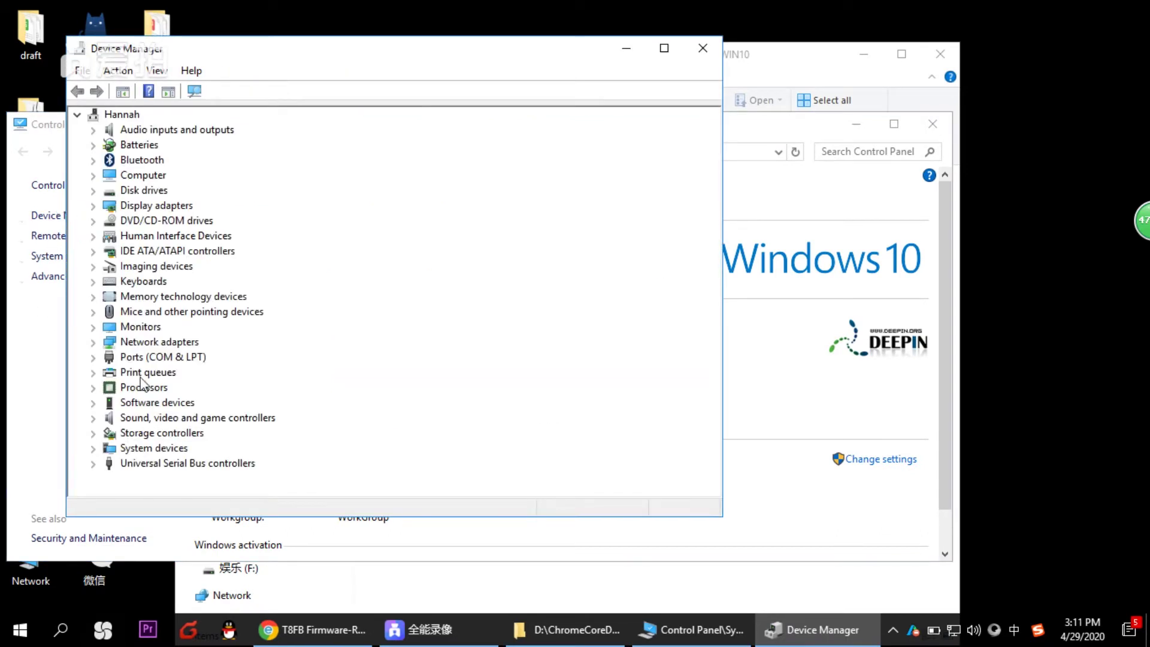
Start a browse-my-computer driver update for the USB-SERIAL CH340 (COM5) port
click(94, 357)
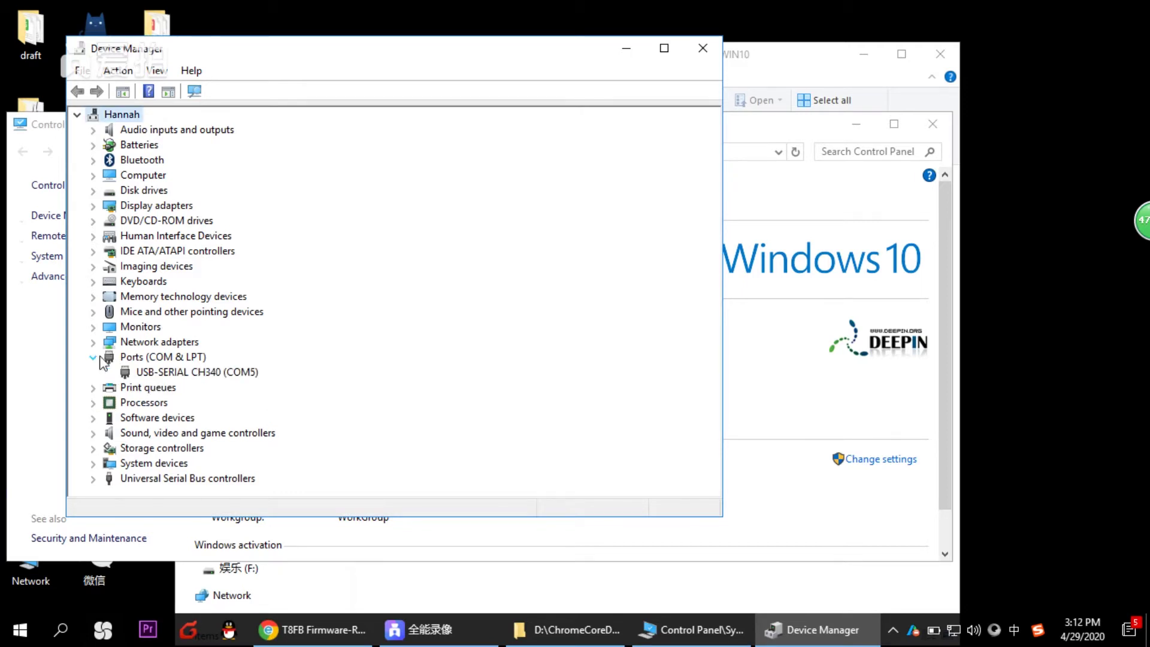
right_click(174, 377)
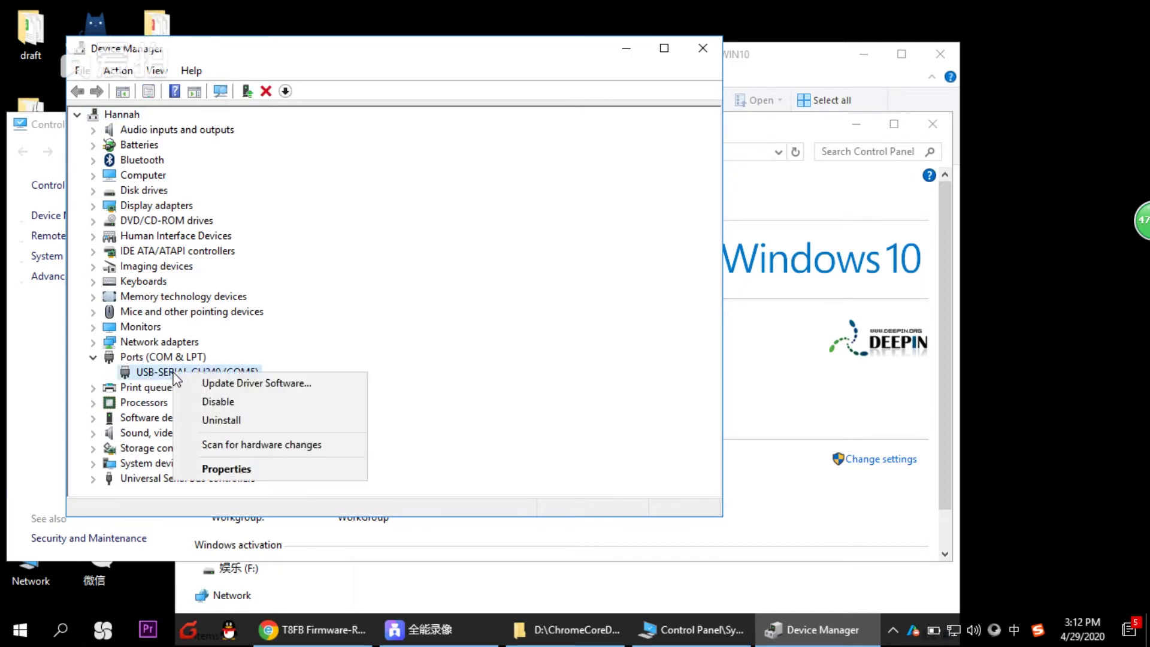
click(226, 388)
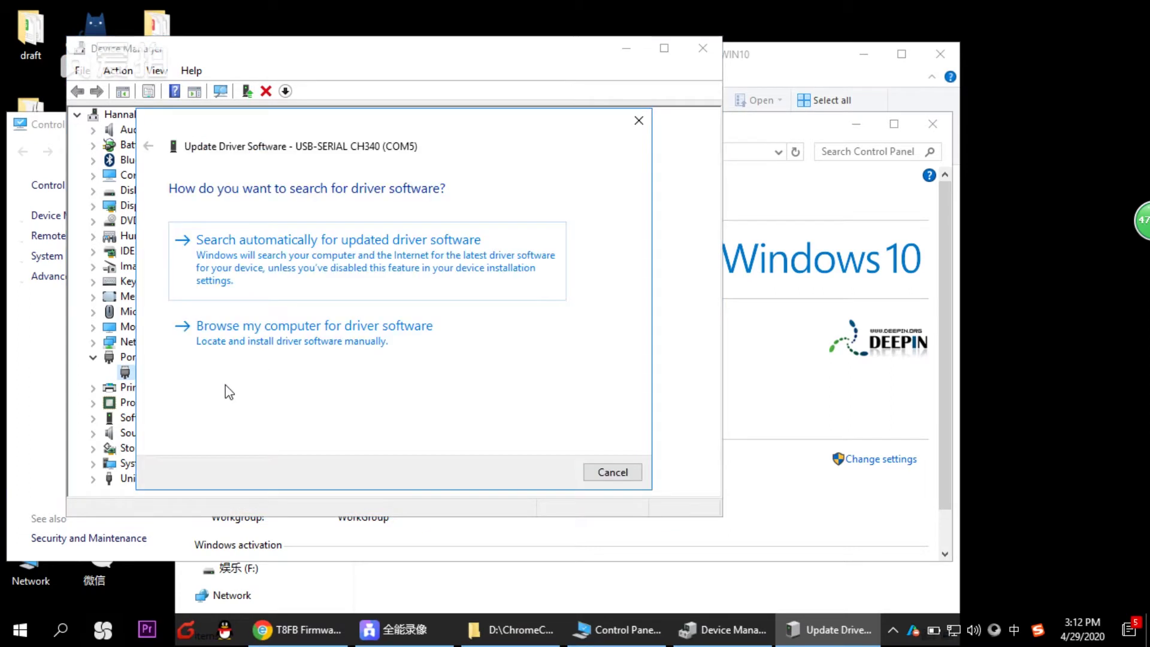
click(335, 342)
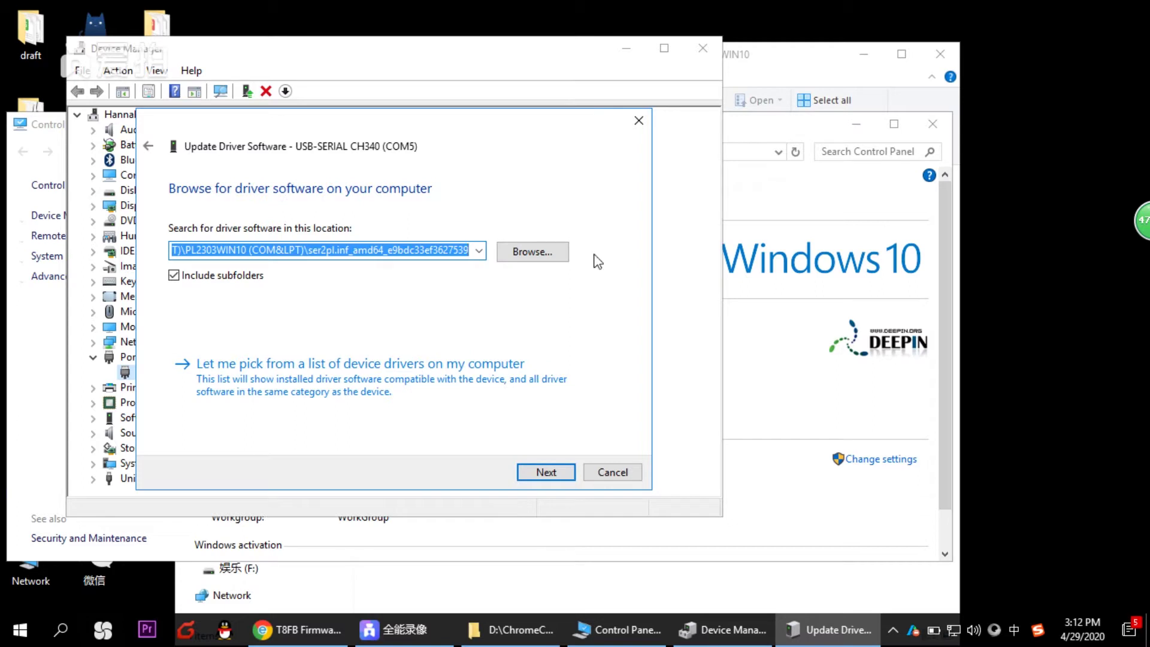
Install from the ser2pl folder, find the driver already current, and close Device Manager
click(533, 251)
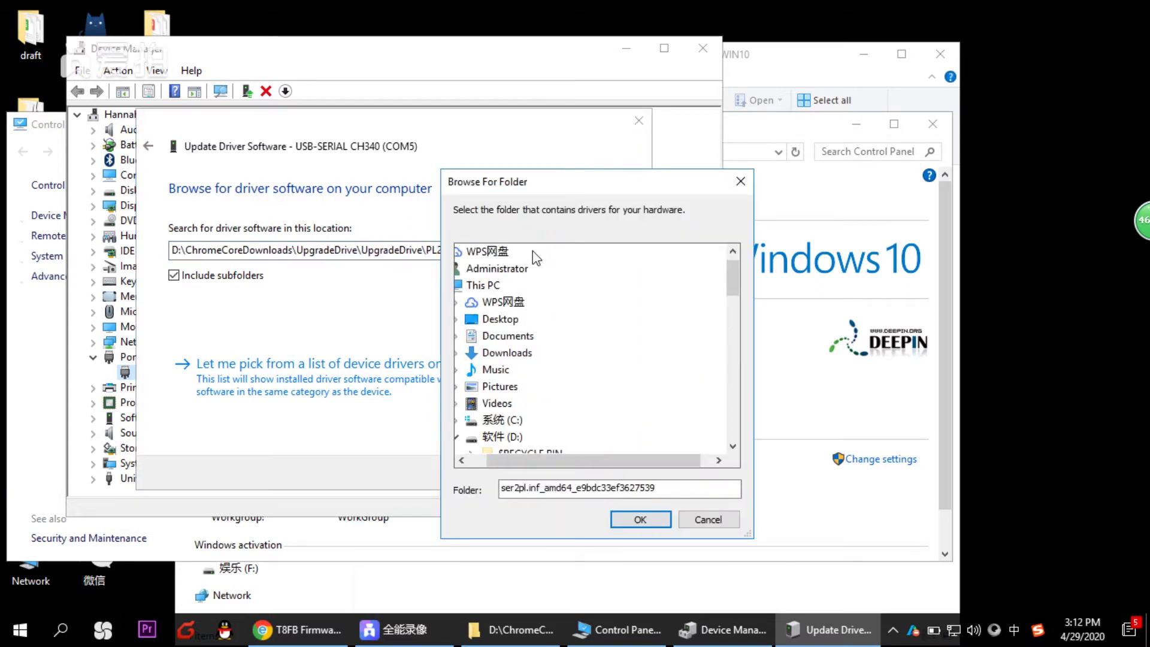
scroll(593, 387, down, 1)
scroll(539, 359, down, 1)
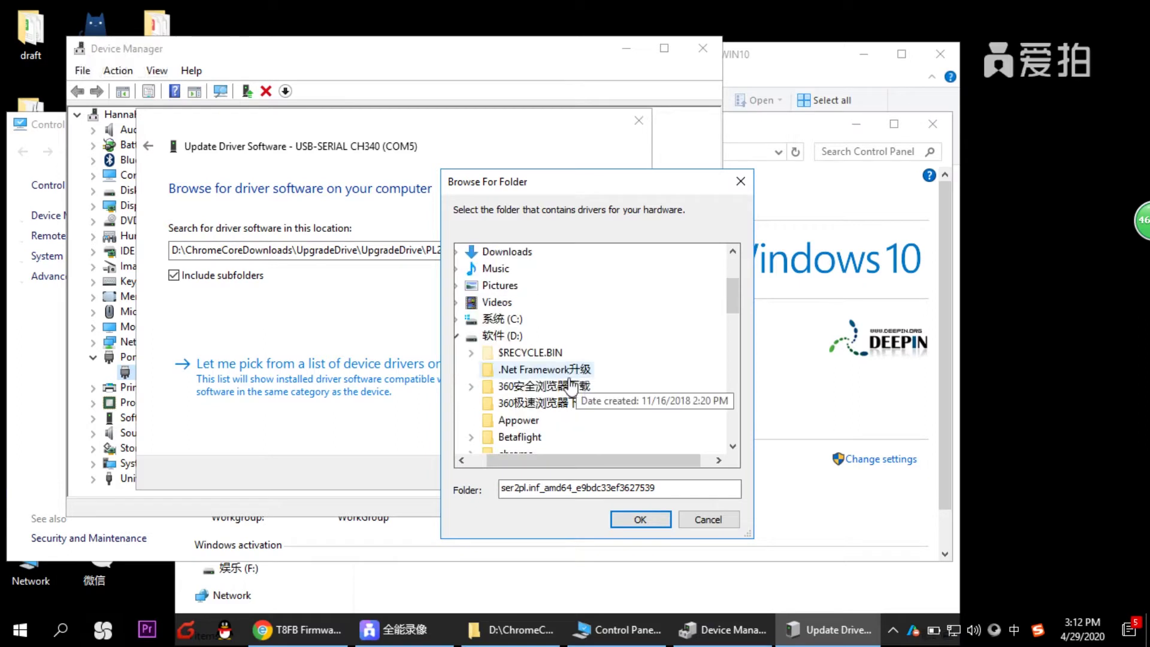
scroll(552, 400, down, 1)
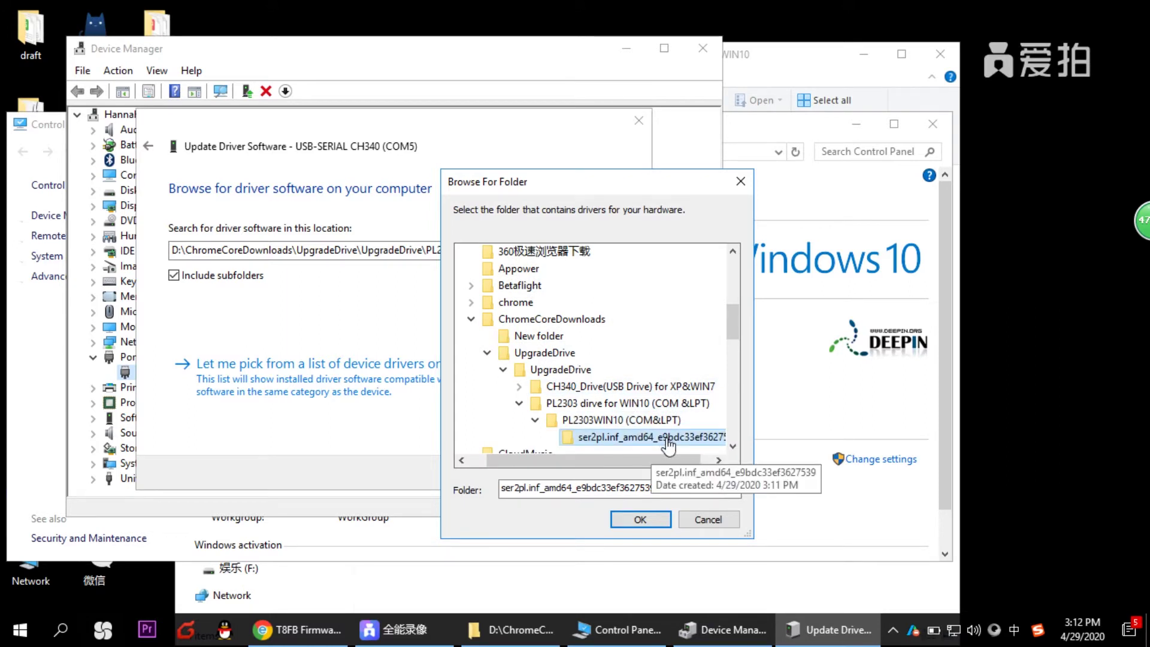
click(653, 518)
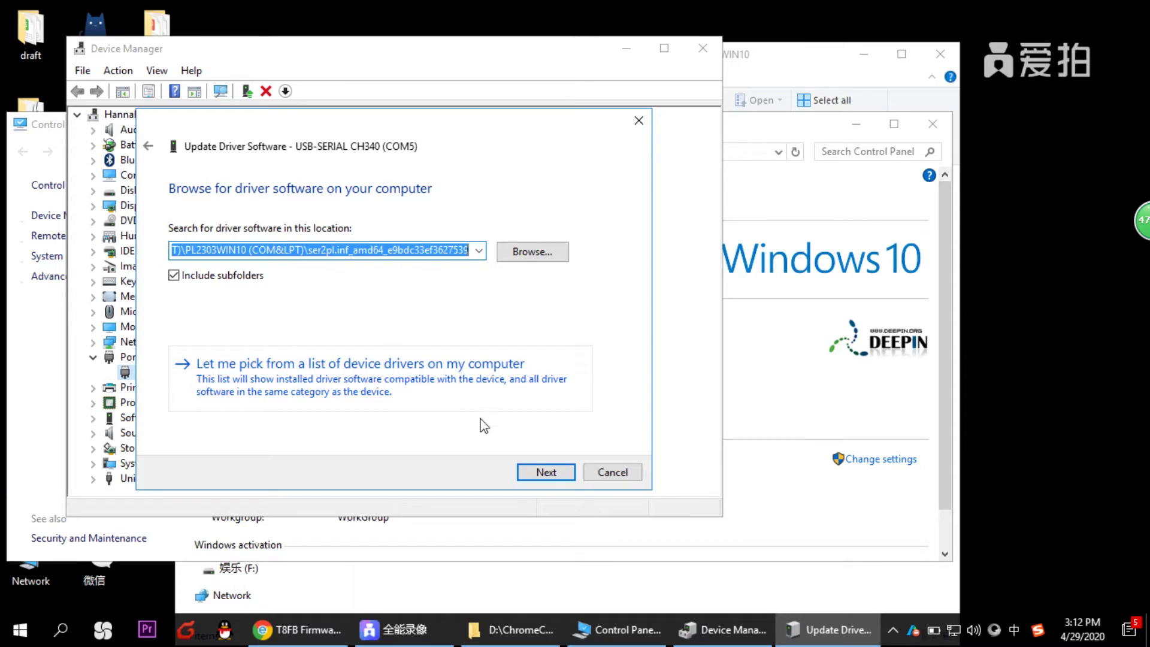
click(545, 471)
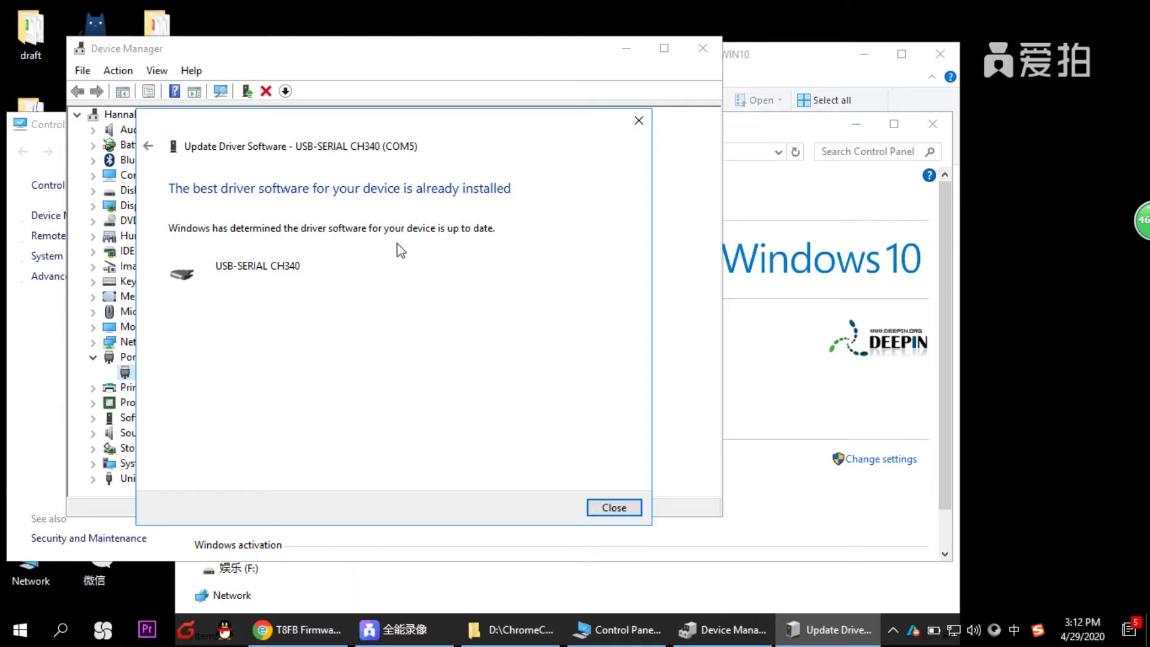
click(613, 507)
click(713, 60)
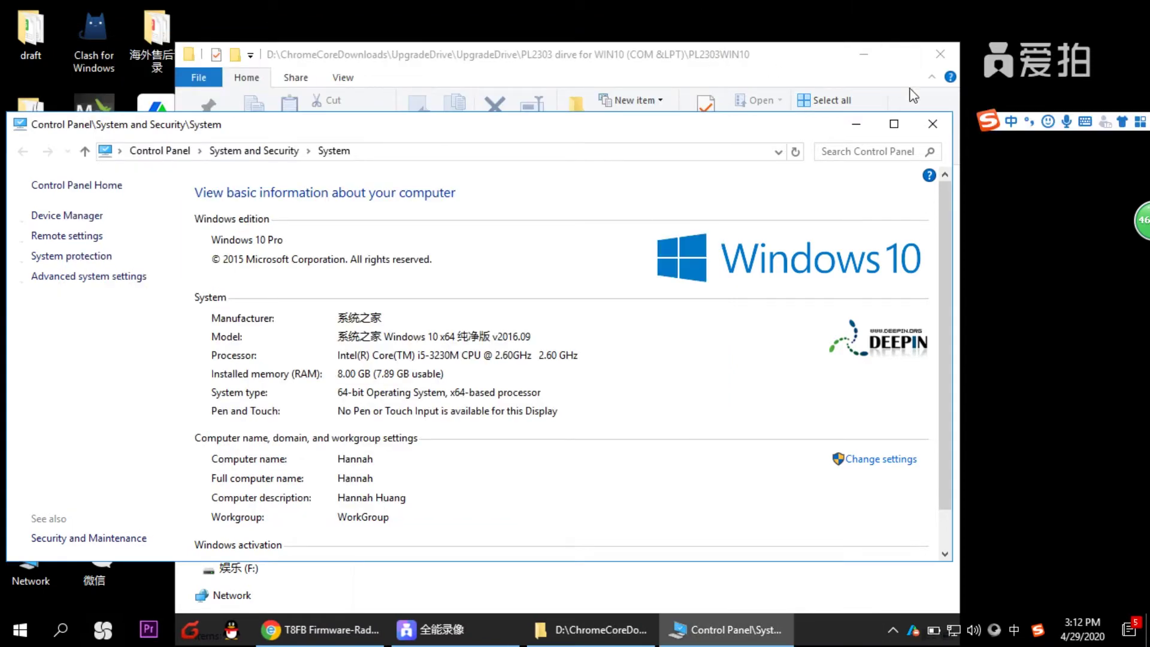
Close the System window and open UpgradeDrive's CH340_Drive(USB Drive) for XP&WIN7 folder
click(930, 133)
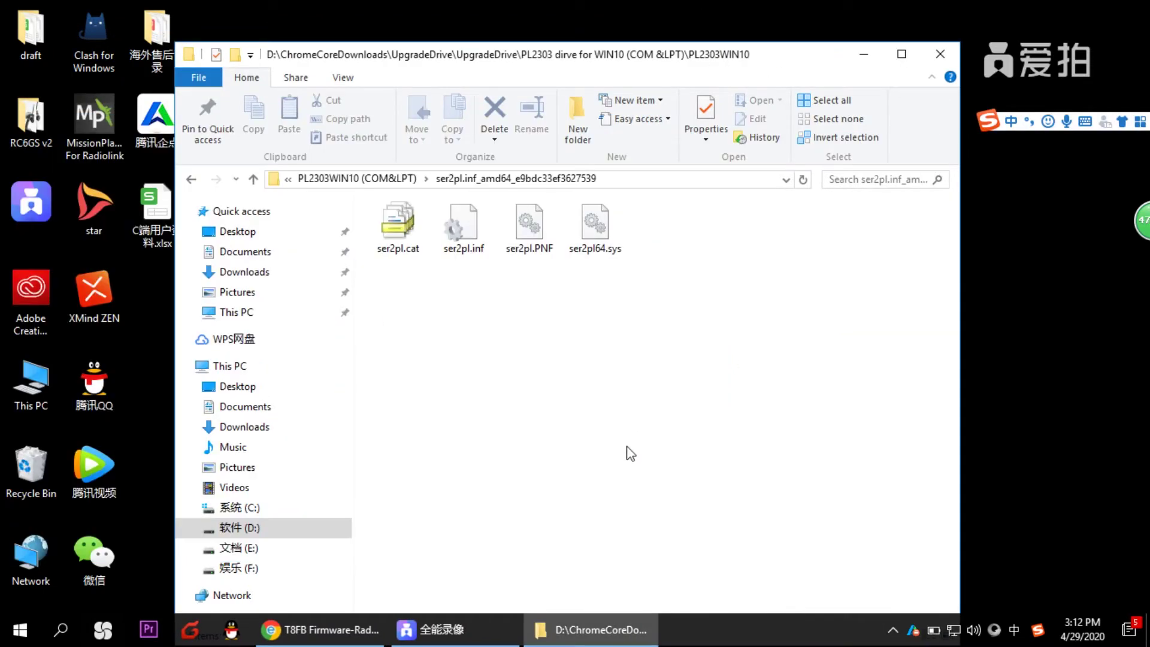
click(191, 179)
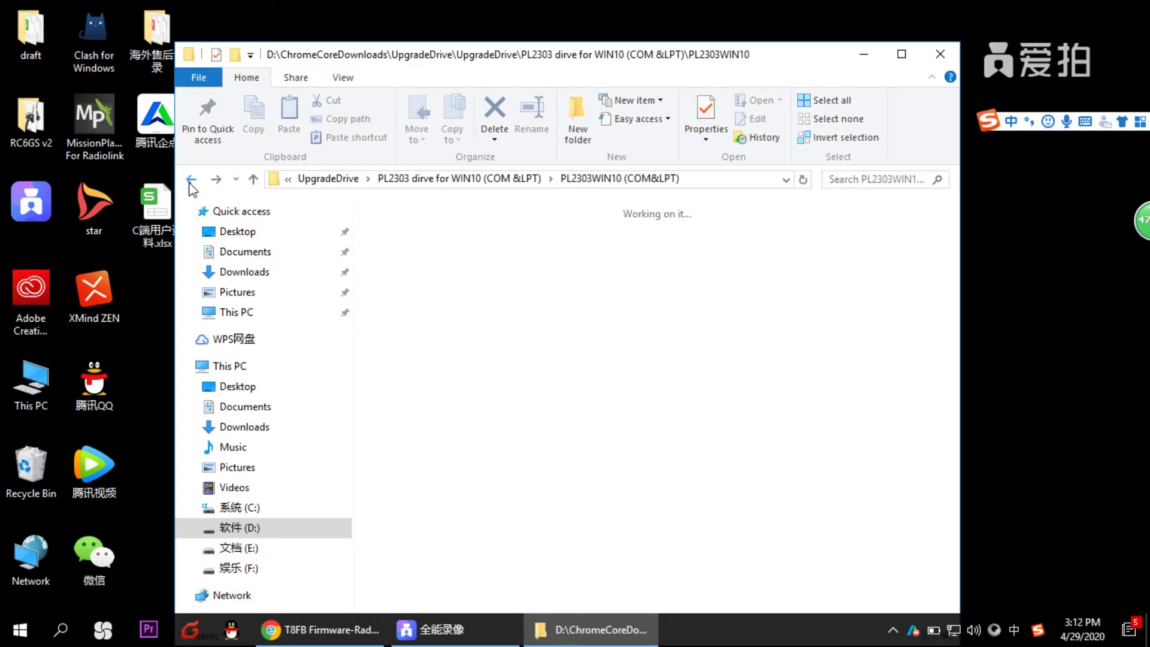
click(191, 180)
click(191, 179)
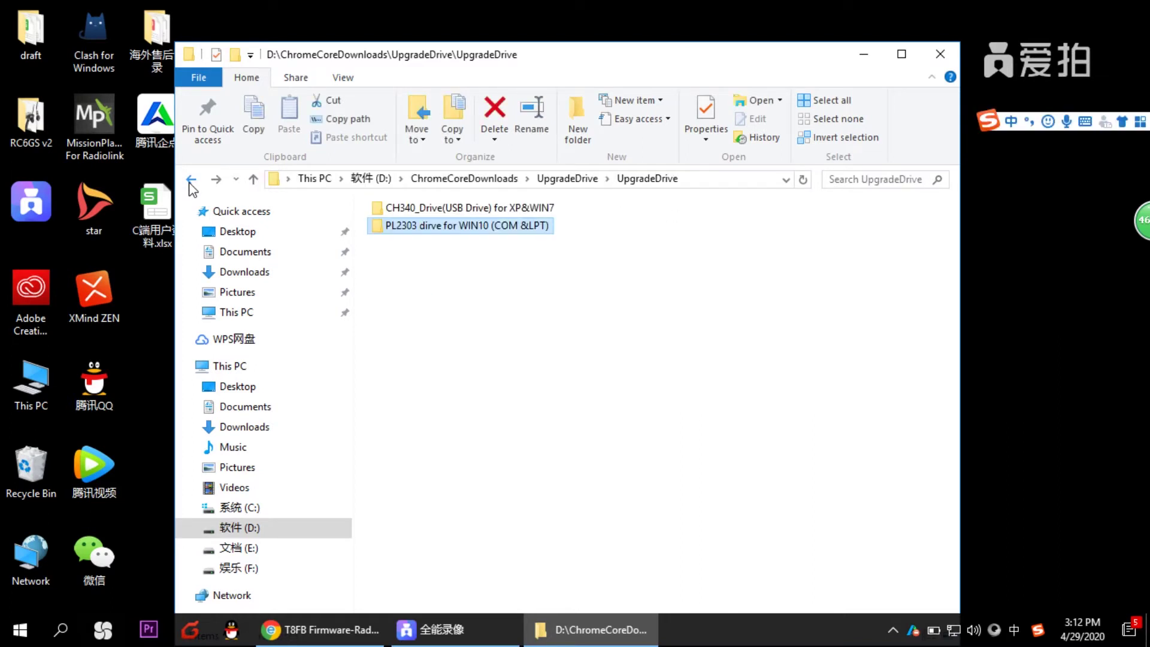
click(563, 179)
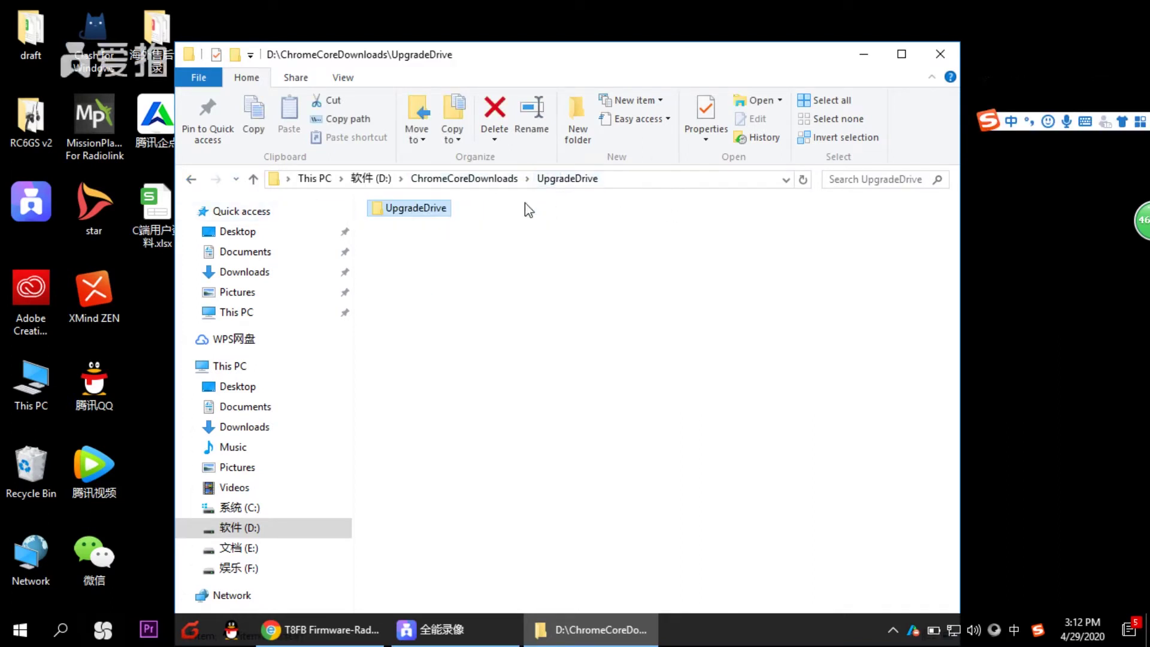
double_click(423, 211)
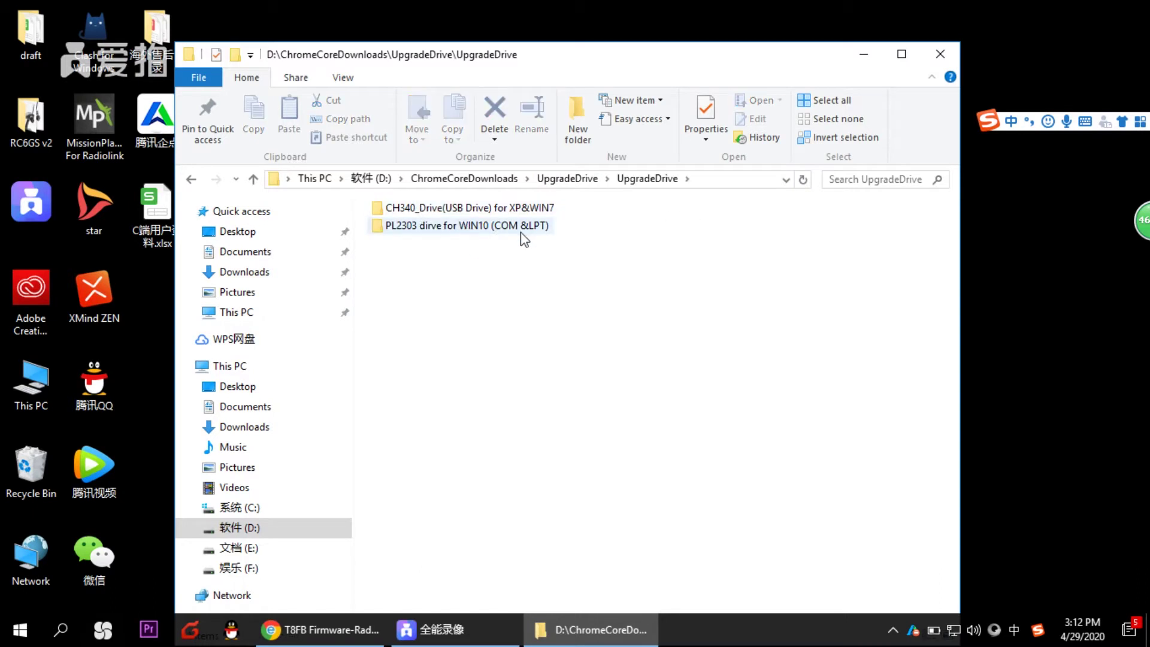
double_click(469, 209)
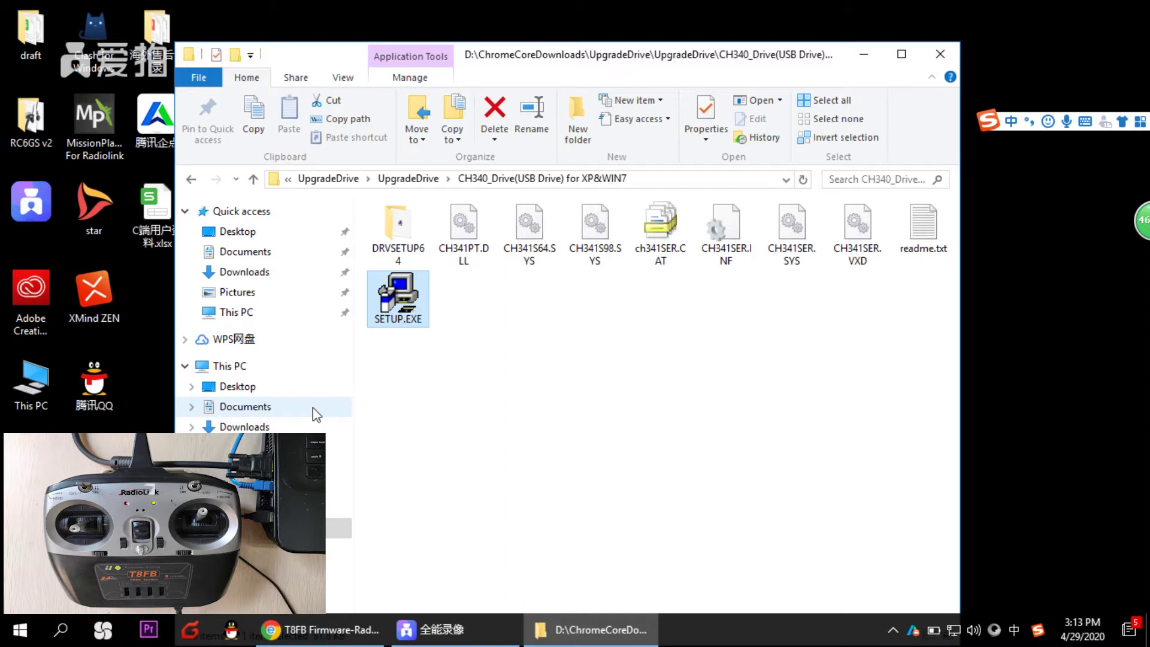
Run SETUP.EXE to install the CH341SER driver and dismiss the success message
double_click(389, 295)
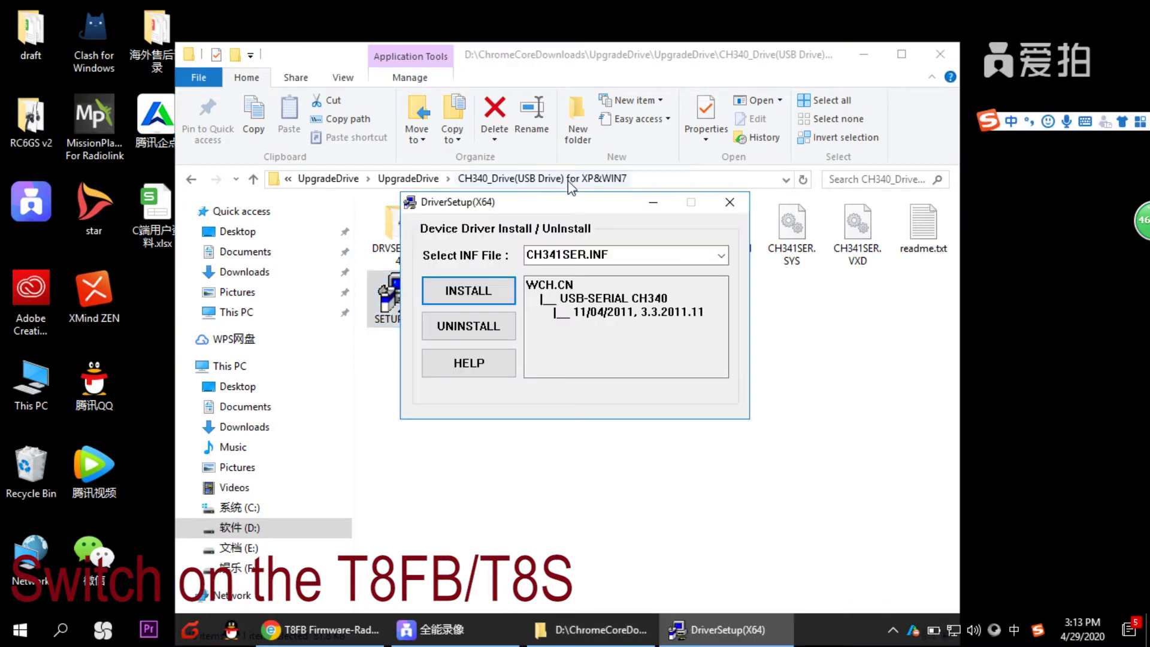
click(476, 290)
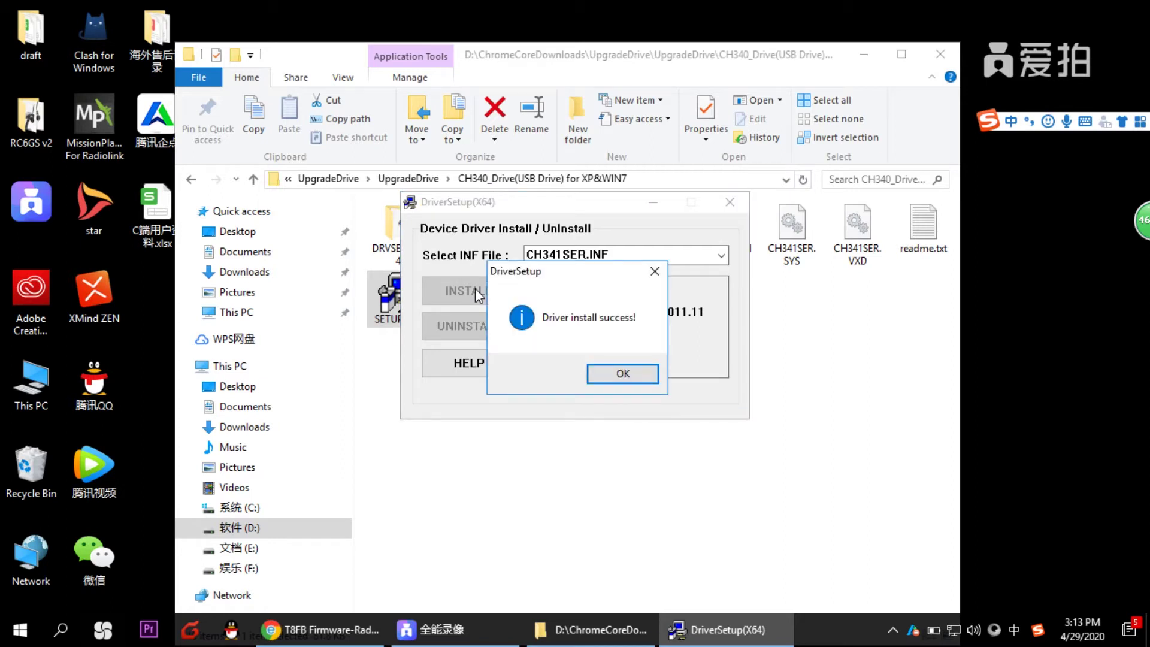
click(622, 374)
click(729, 203)
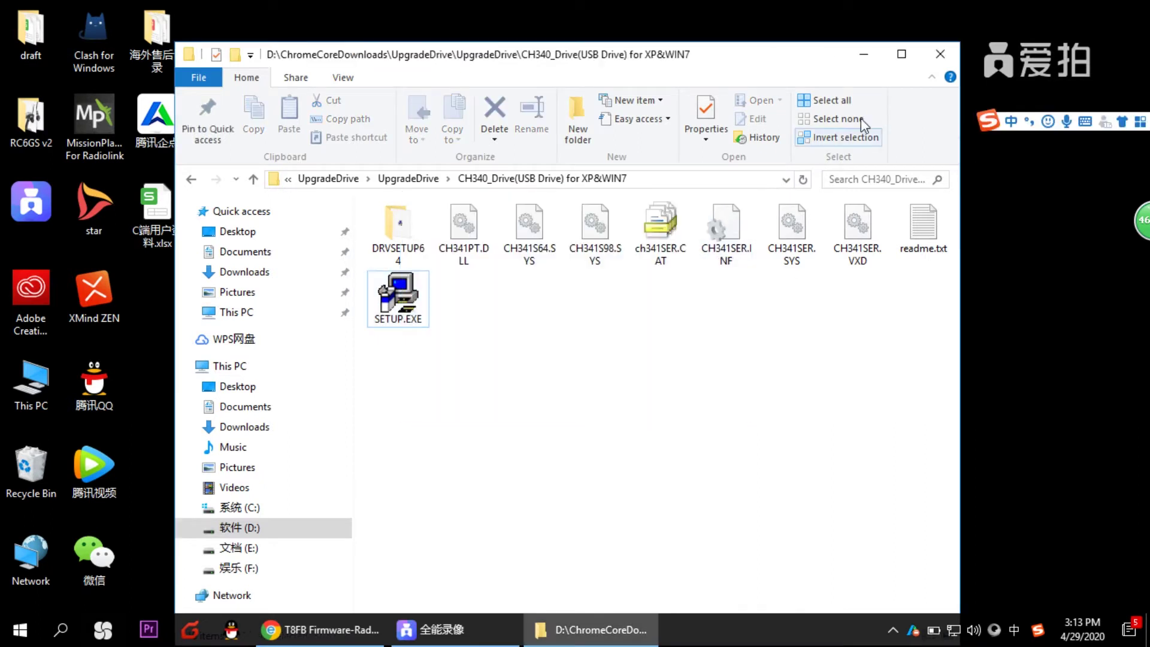
Close File Explorer and return to the T8FB Firmware page's STEP2 section
click(940, 54)
click(367, 630)
scroll(319, 486, down, 4)
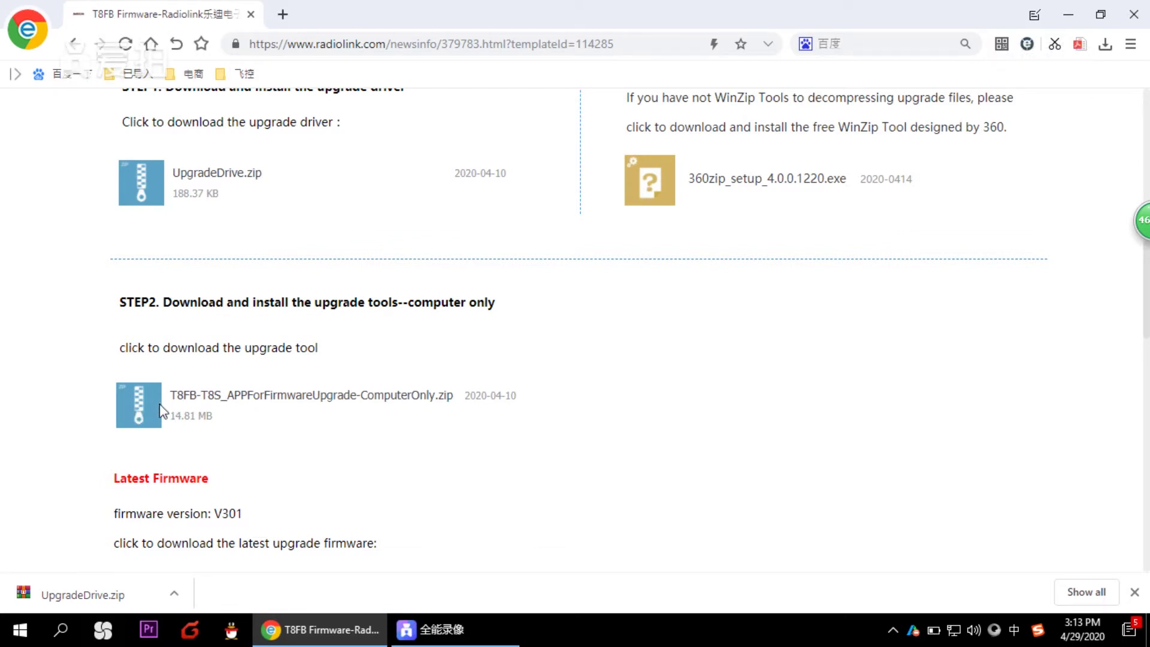
Download the STEP2 T8FB-T8S_APPForFirmwareUpgrade-ComputerOnly.zip (14.8 MB) and show it in its folder
click(205, 400)
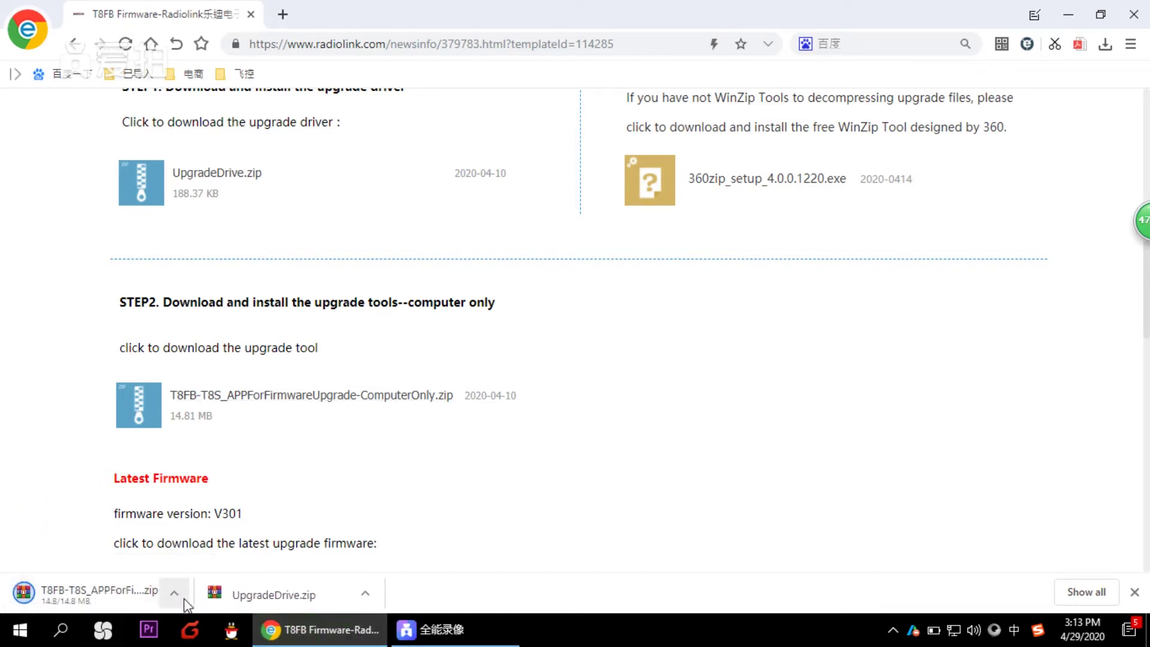
click(175, 597)
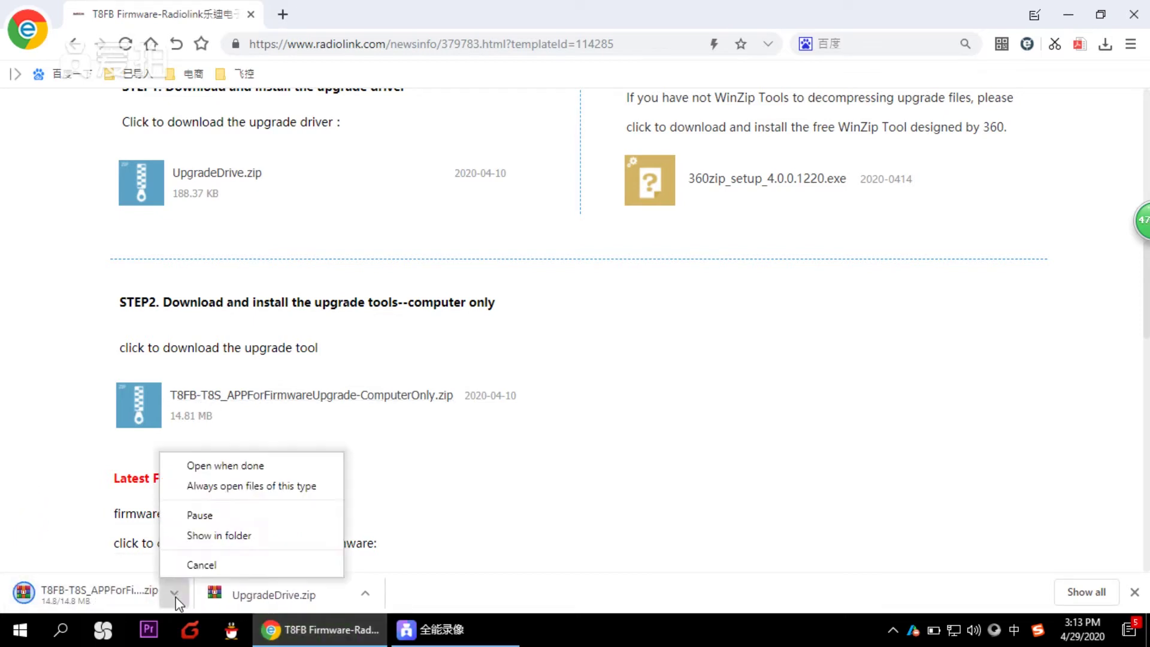
click(216, 536)
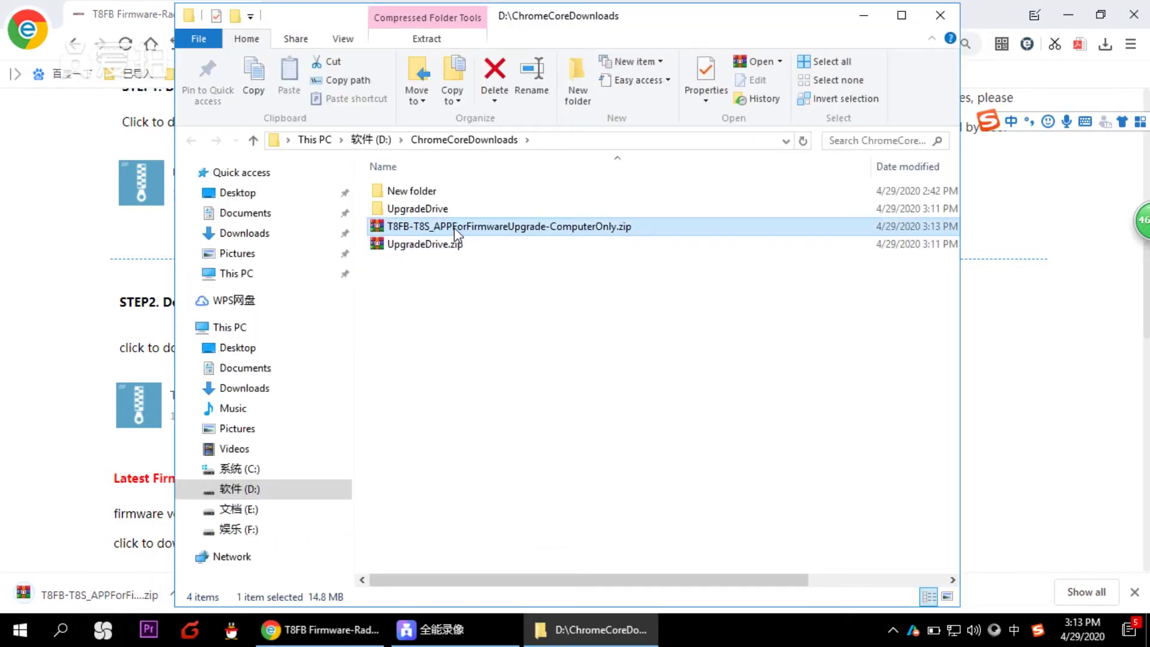
Extract T8FB-T8S_APPForFirmwareUpgrade-ComputerOnly.zip to its own folder and launch the T8FB&T8S upgrade app
right_click(455, 229)
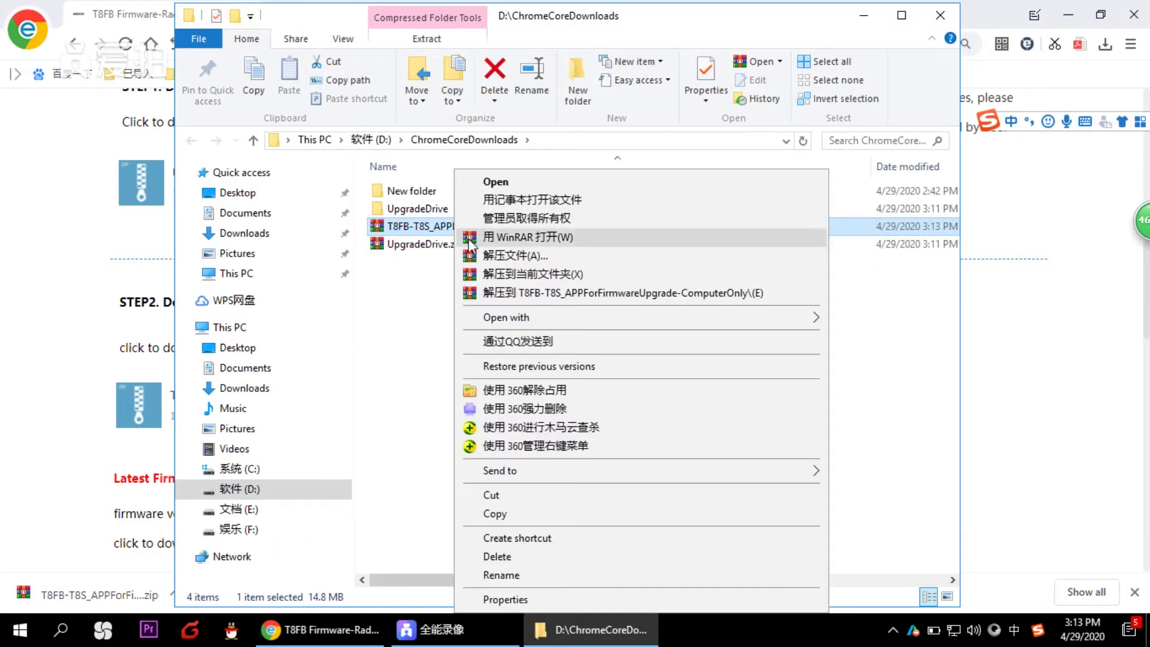
click(508, 294)
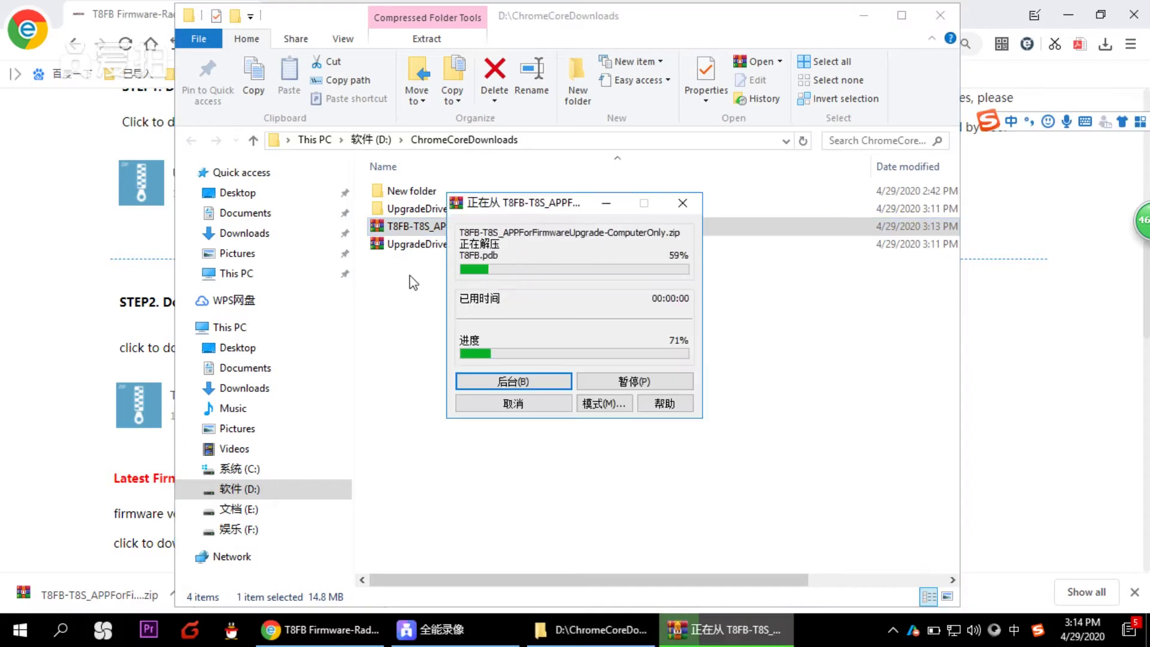
double_click(395, 210)
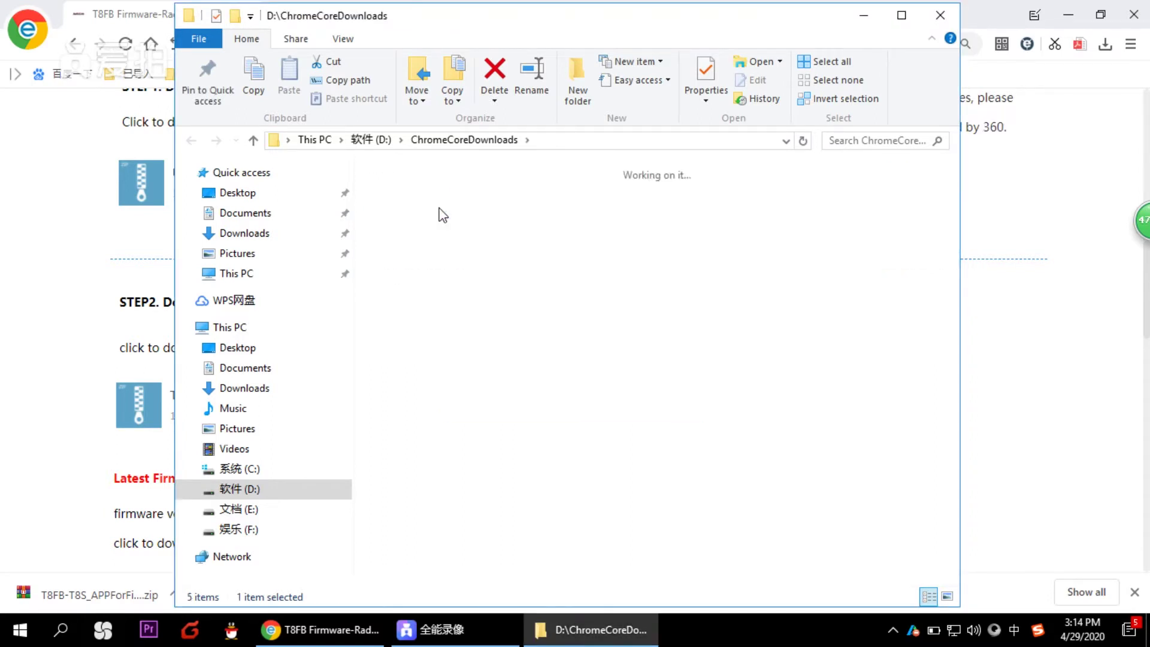
double_click(386, 230)
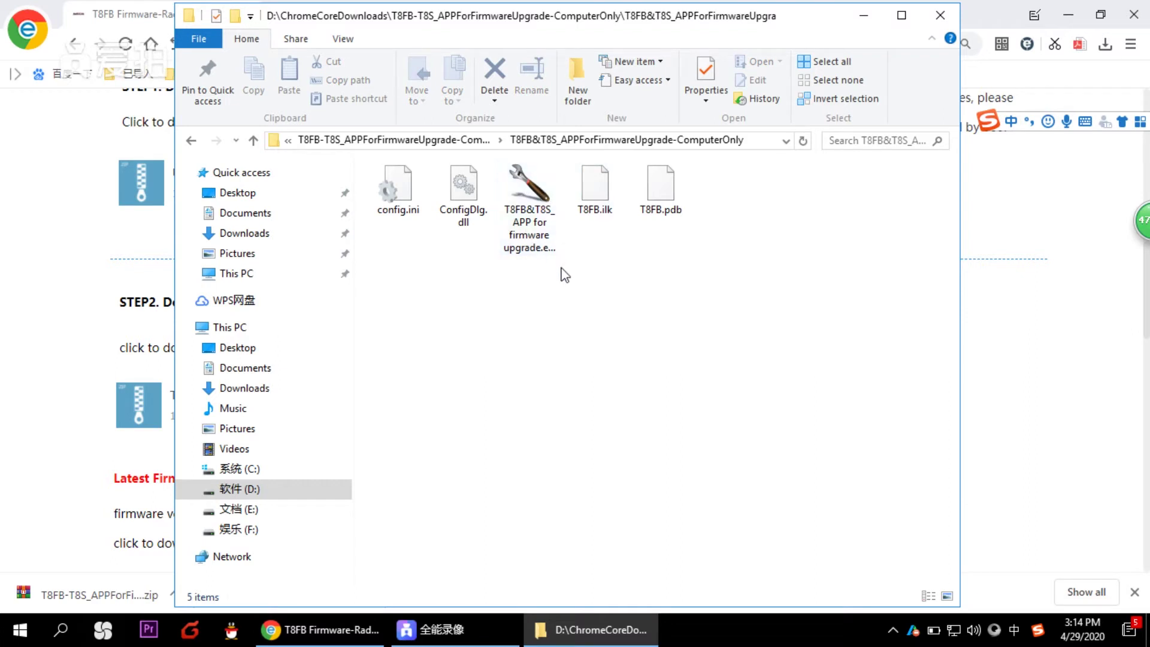
double_click(533, 227)
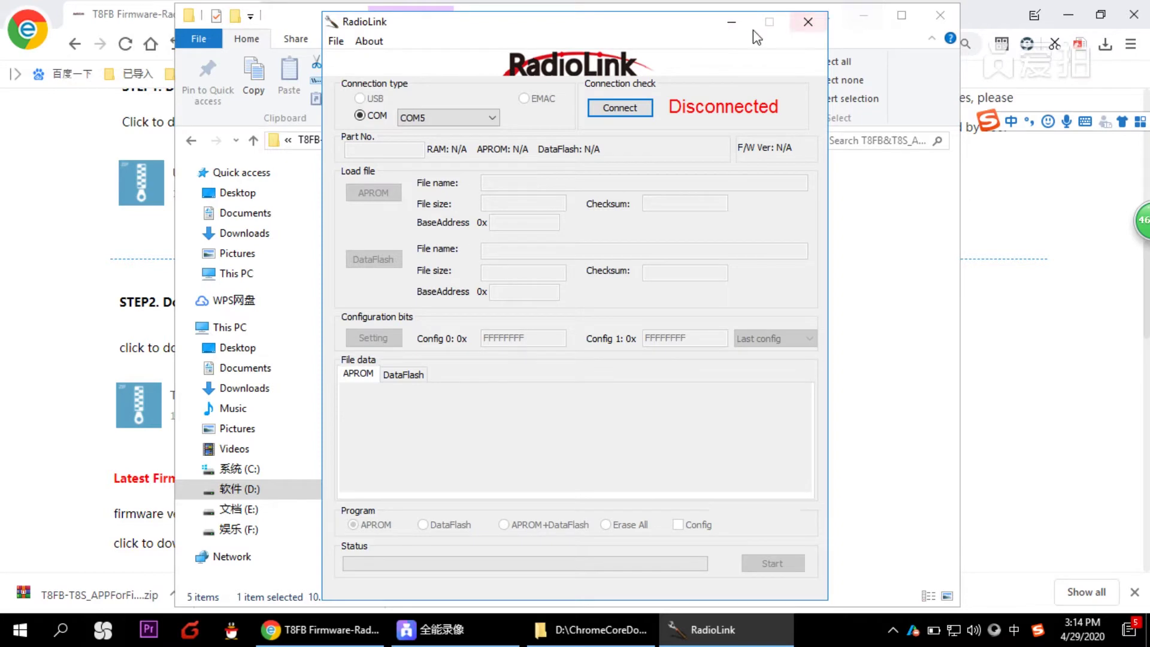
click(731, 22)
Through This PC > Manage, confirm USB-SERIAL CH340 is COM5 under Ports (COM & LPT)
click(861, 15)
click(1070, 15)
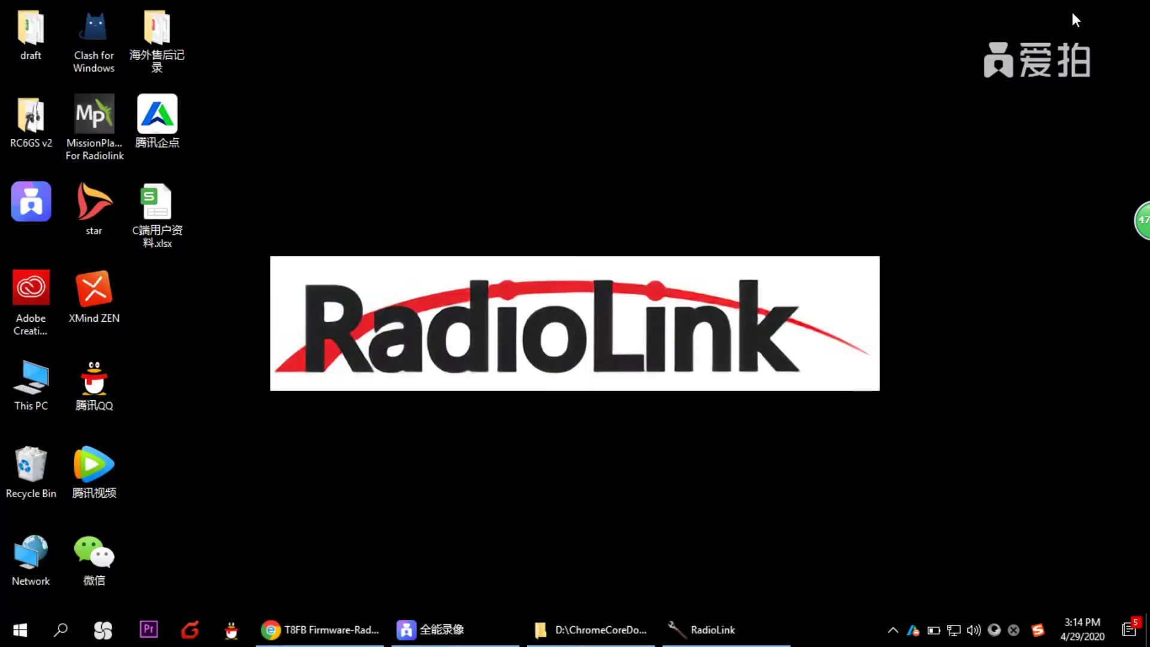
right_click(38, 404)
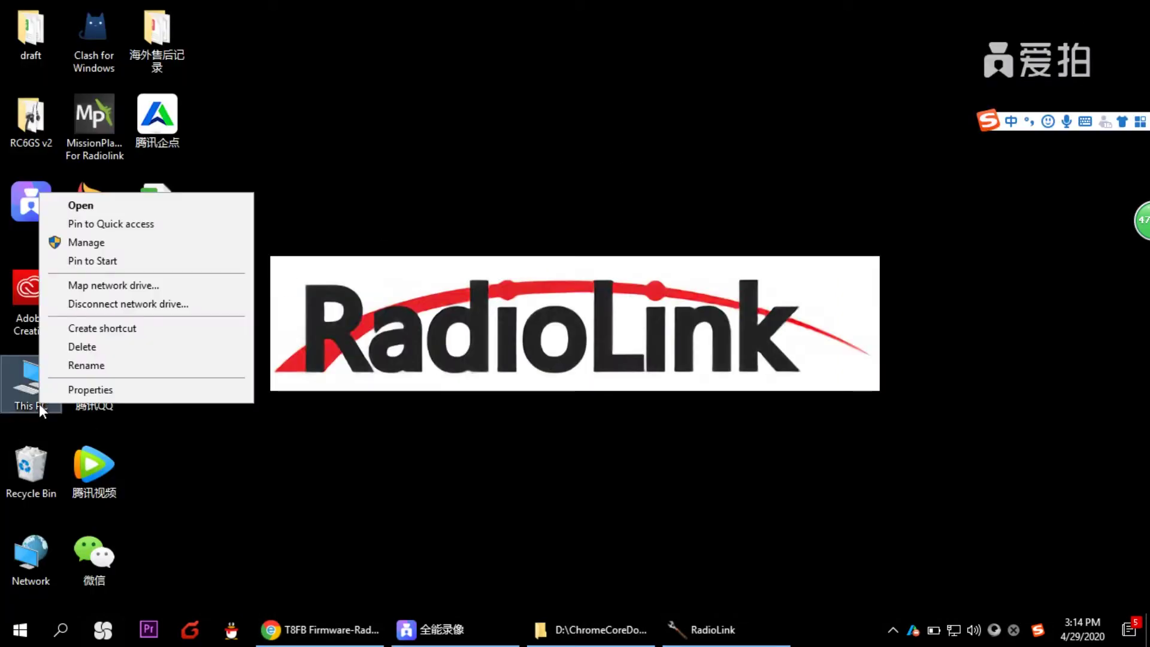
click(89, 241)
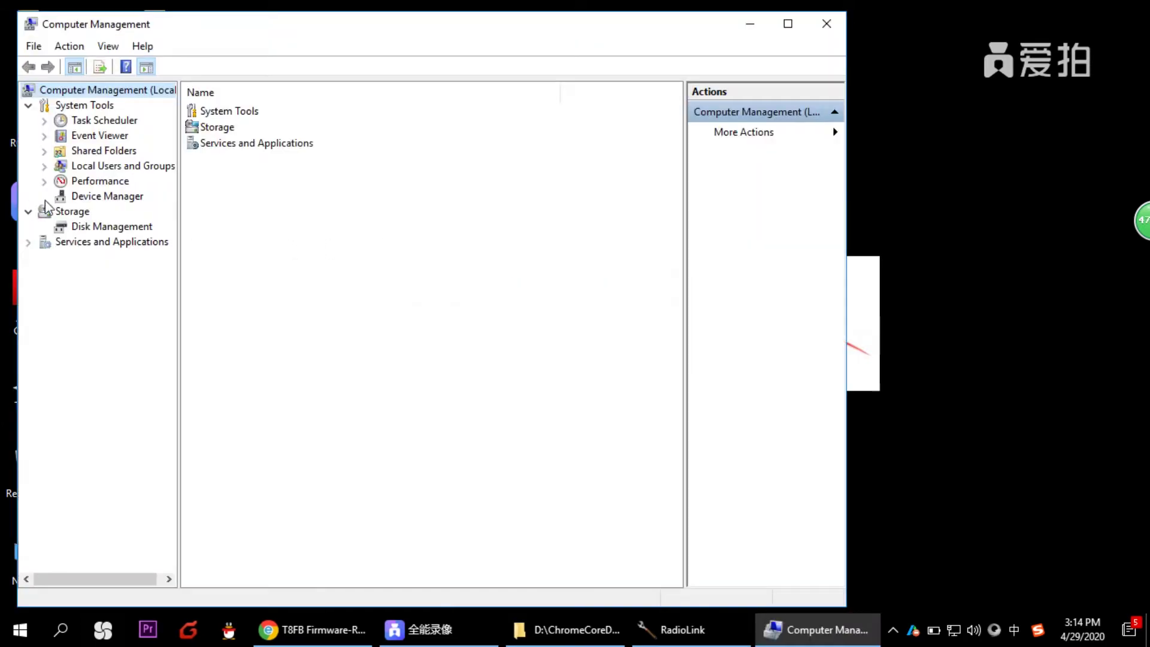
click(96, 197)
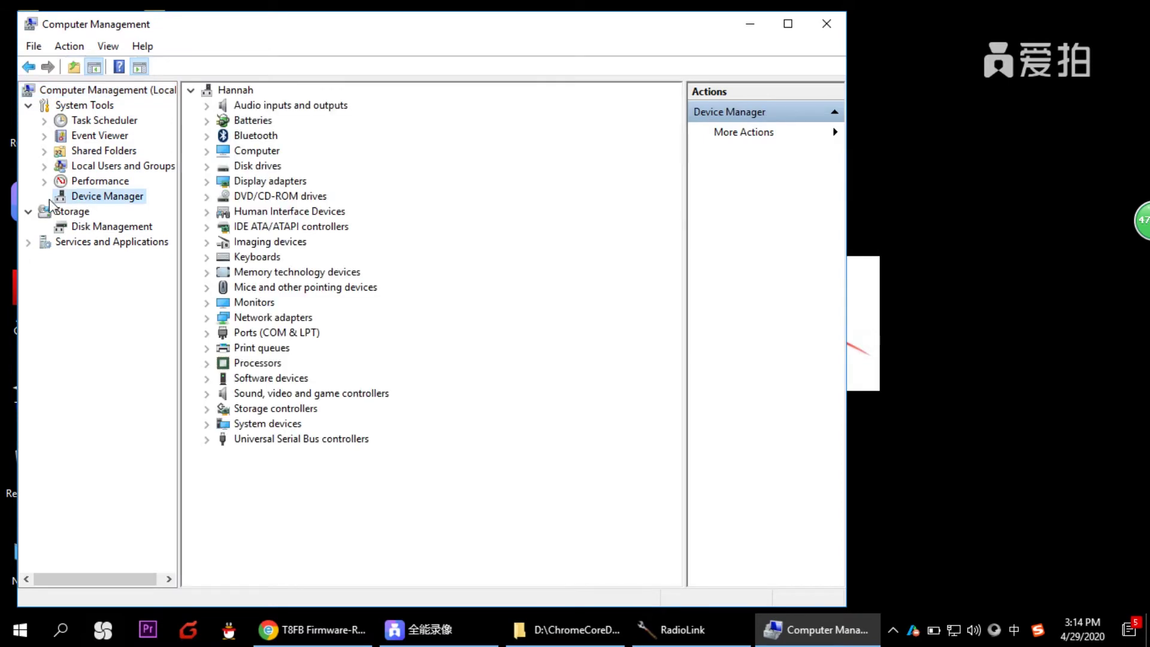
click(208, 332)
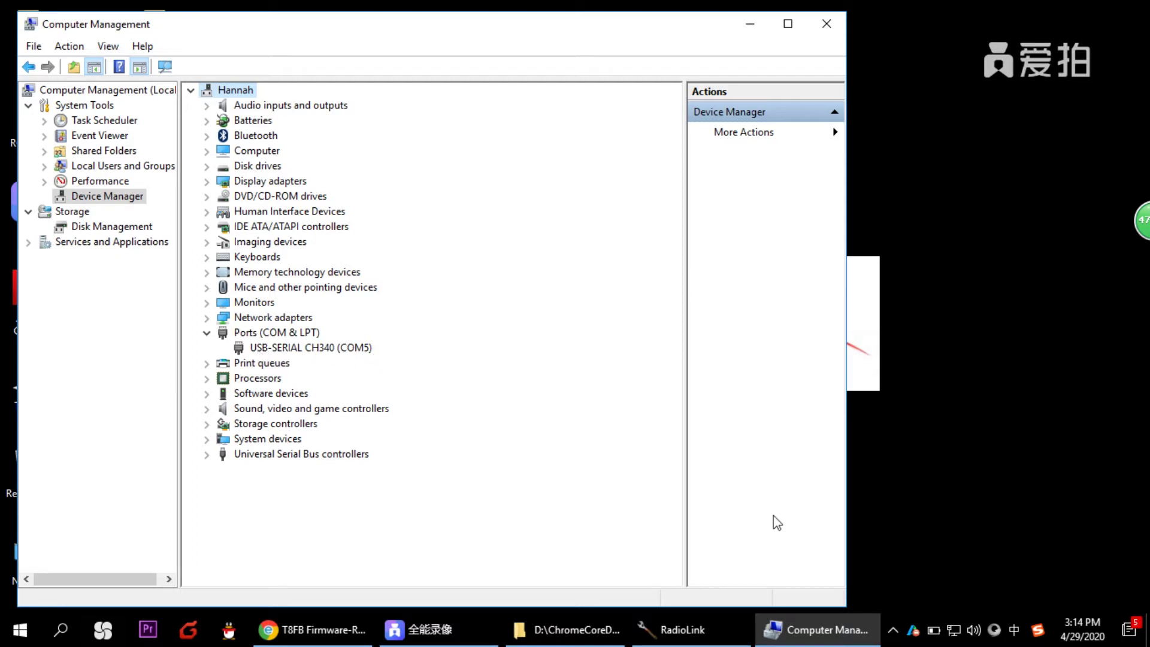
click(682, 628)
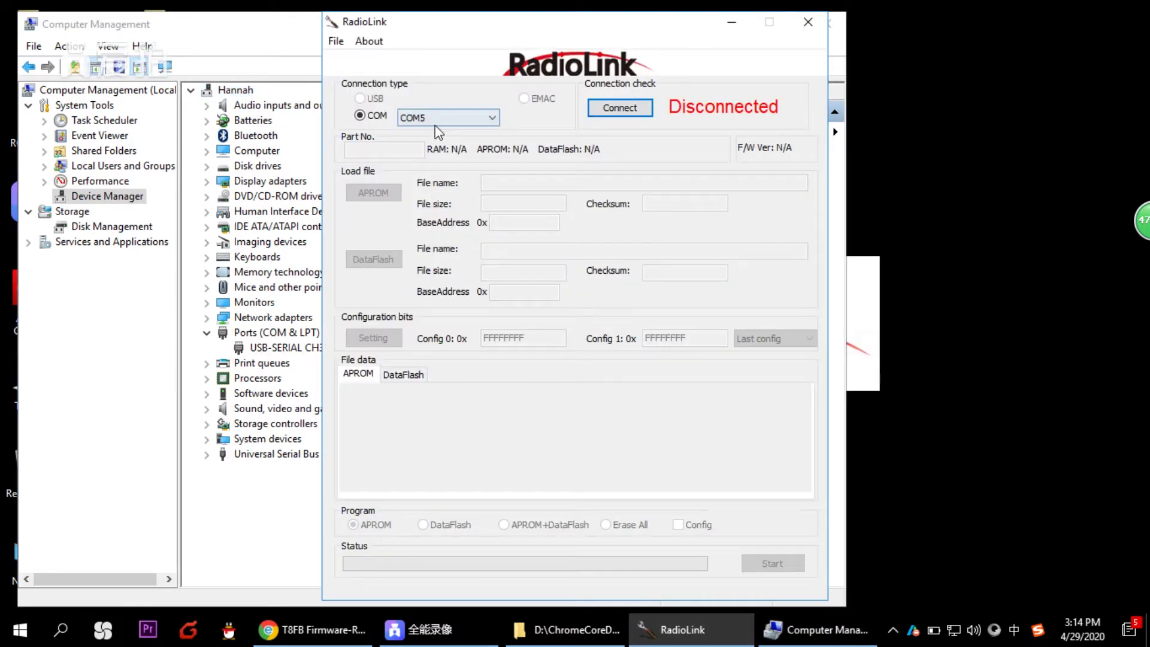
Connect the upgrade tool to the T8FB on COM5, showing F/W Ver 2.4
click(498, 118)
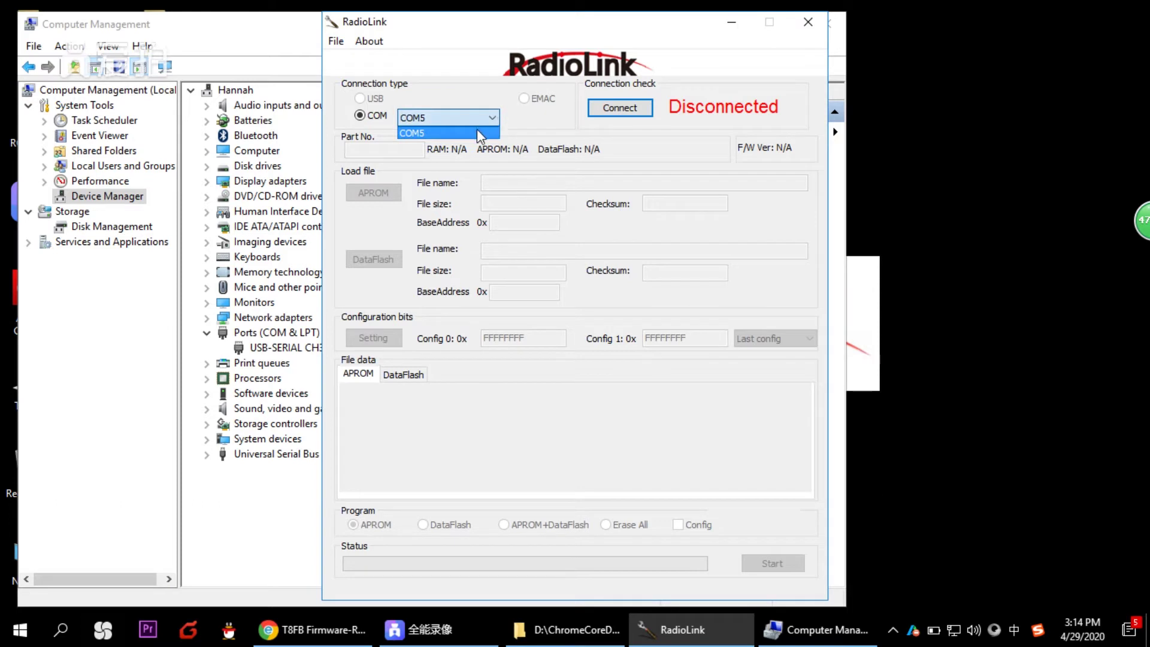
click(477, 130)
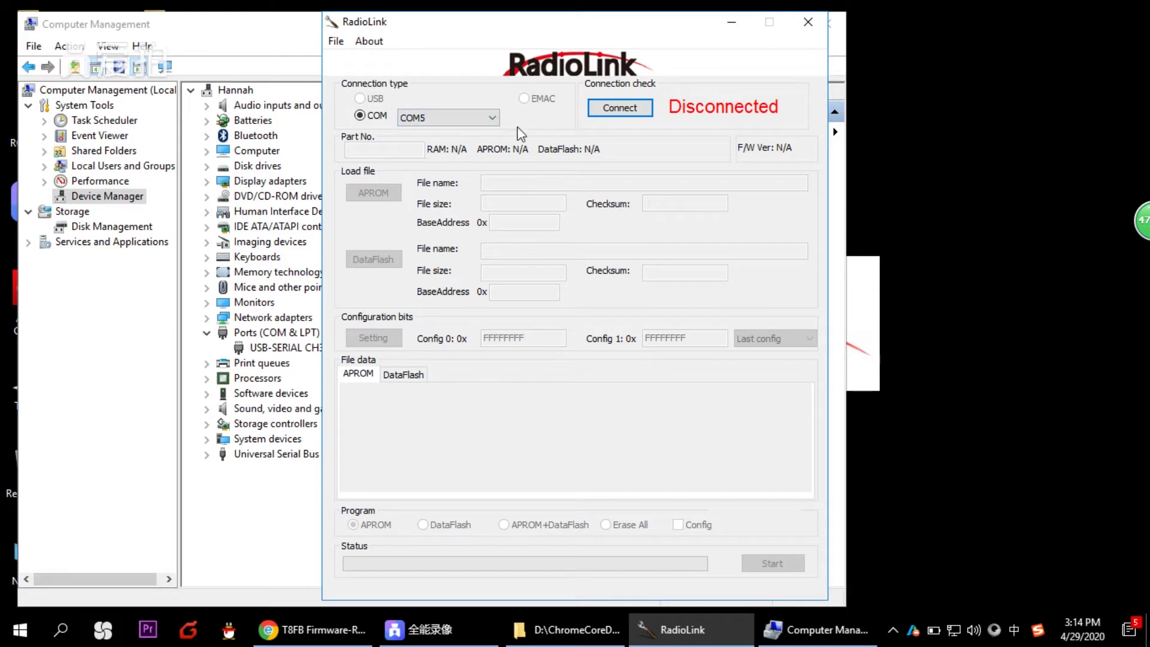
click(609, 114)
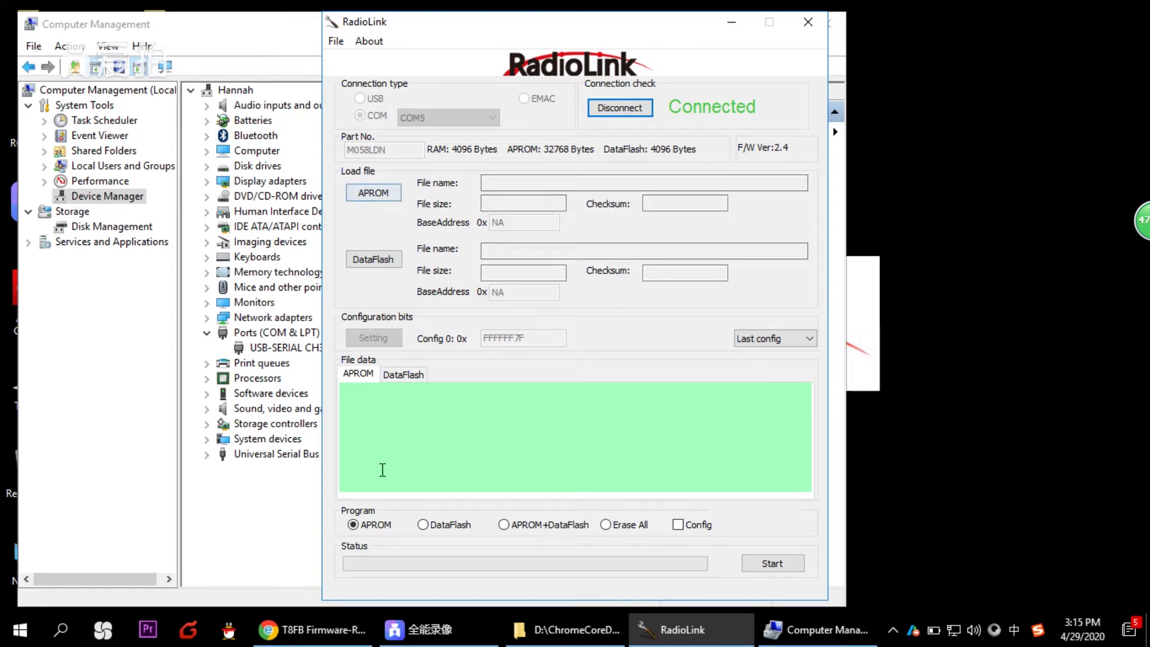
click(311, 629)
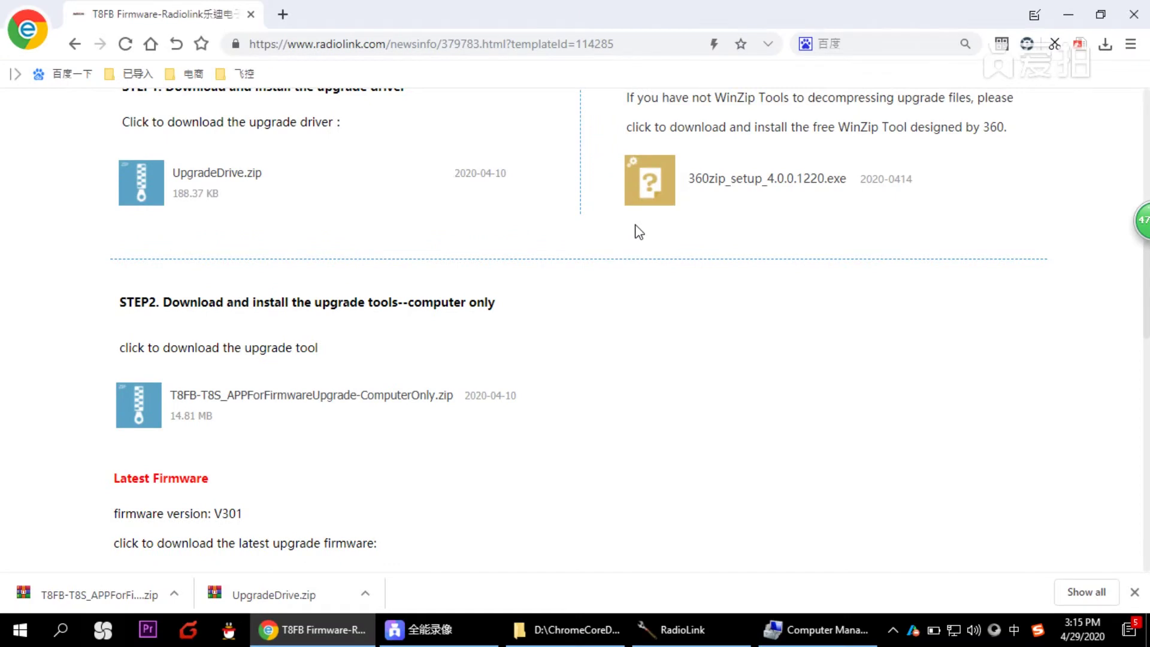
Download T8FB_LatestFirmware_V301.hex from the Radiolink page and return to the RadioLink upgrade tool
scroll(381, 288, down, 4)
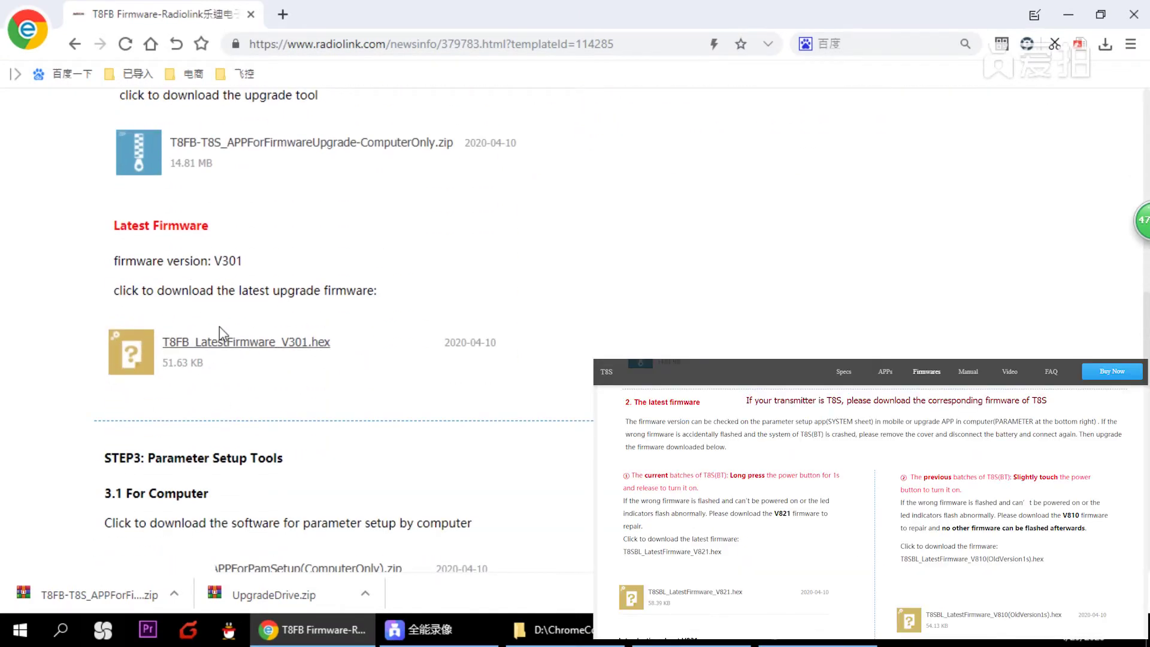
click(189, 354)
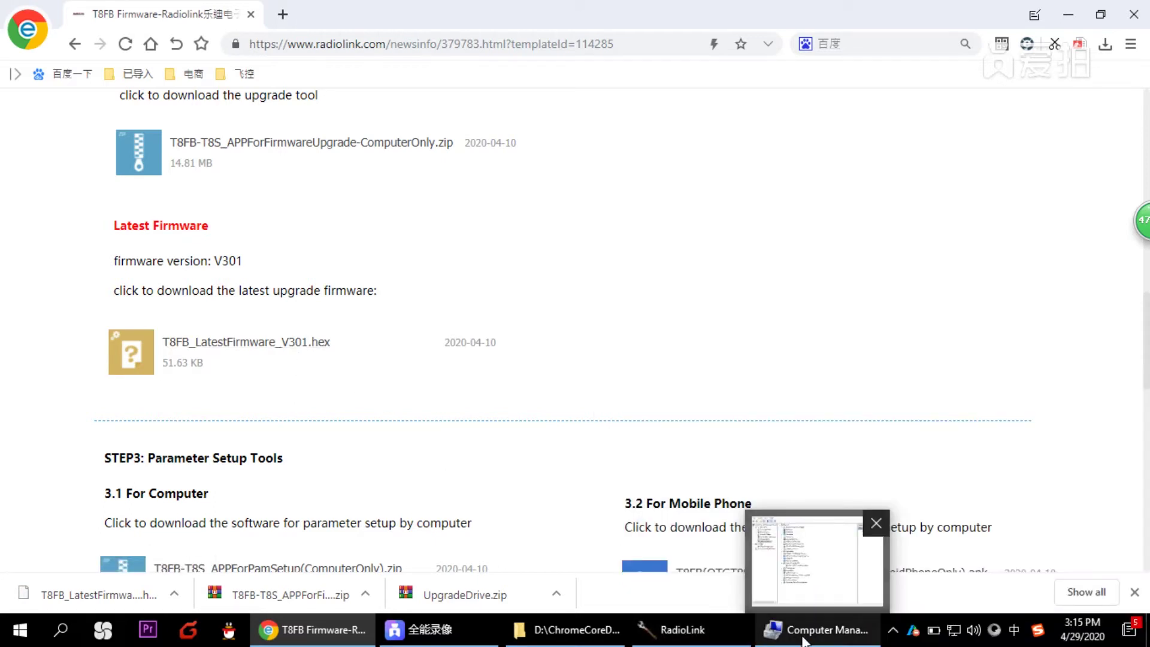
click(674, 629)
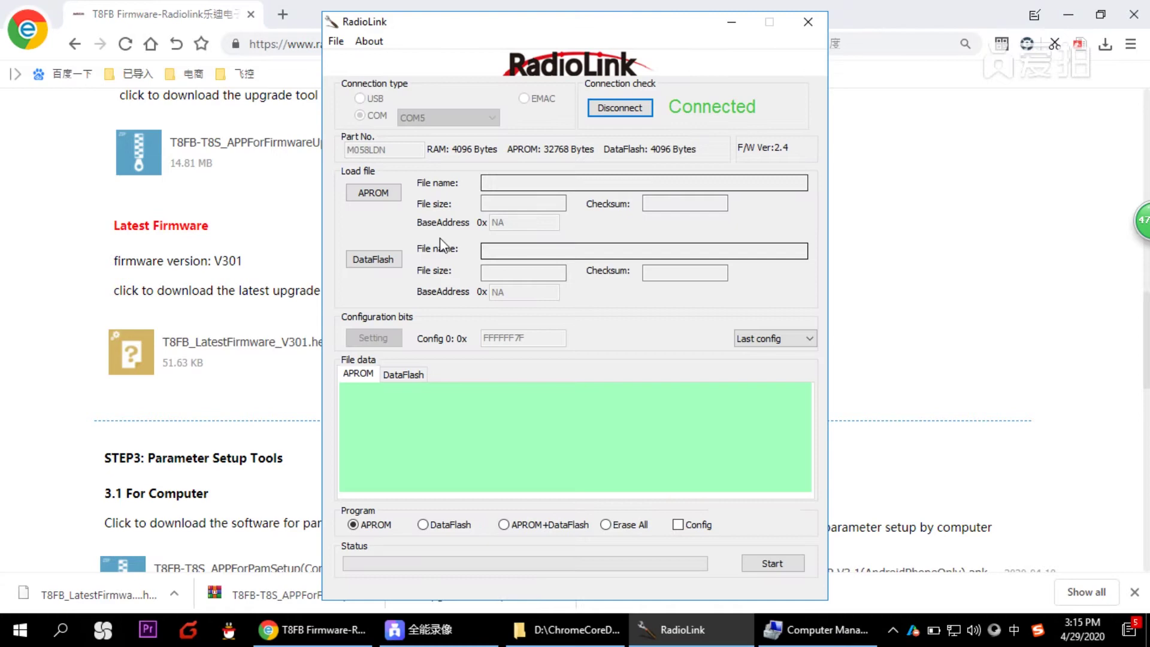
Flash T8FB_LatestFirmware_V301.hex to the transmitter's APROM until it shows PASS, then close the tool
click(373, 195)
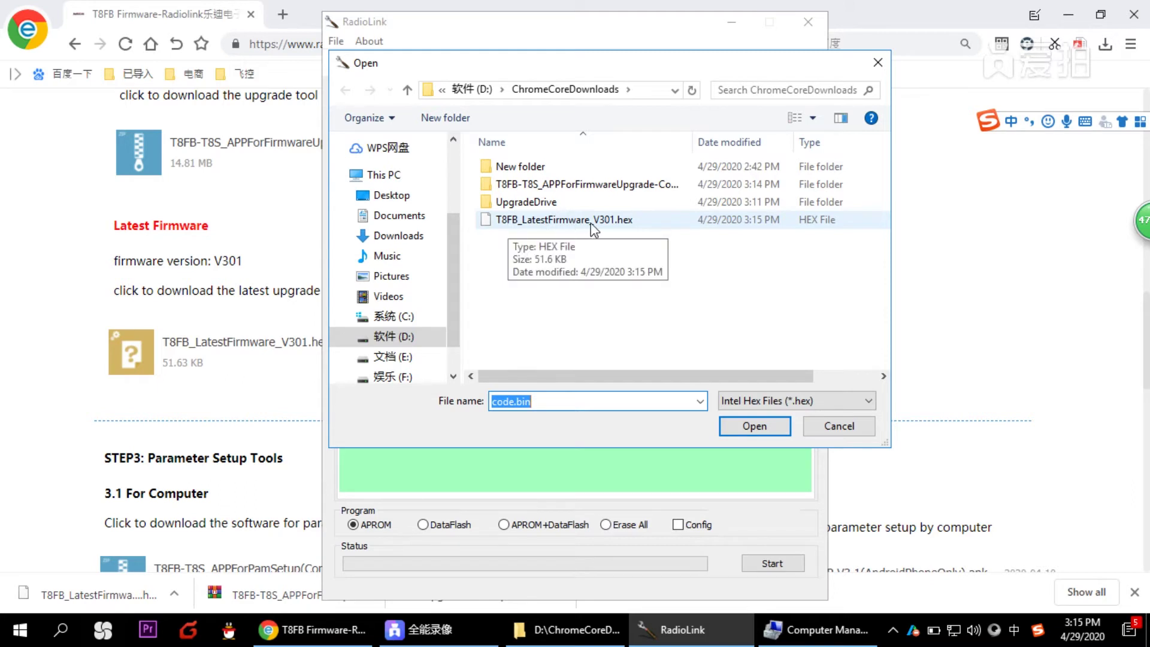
click(593, 220)
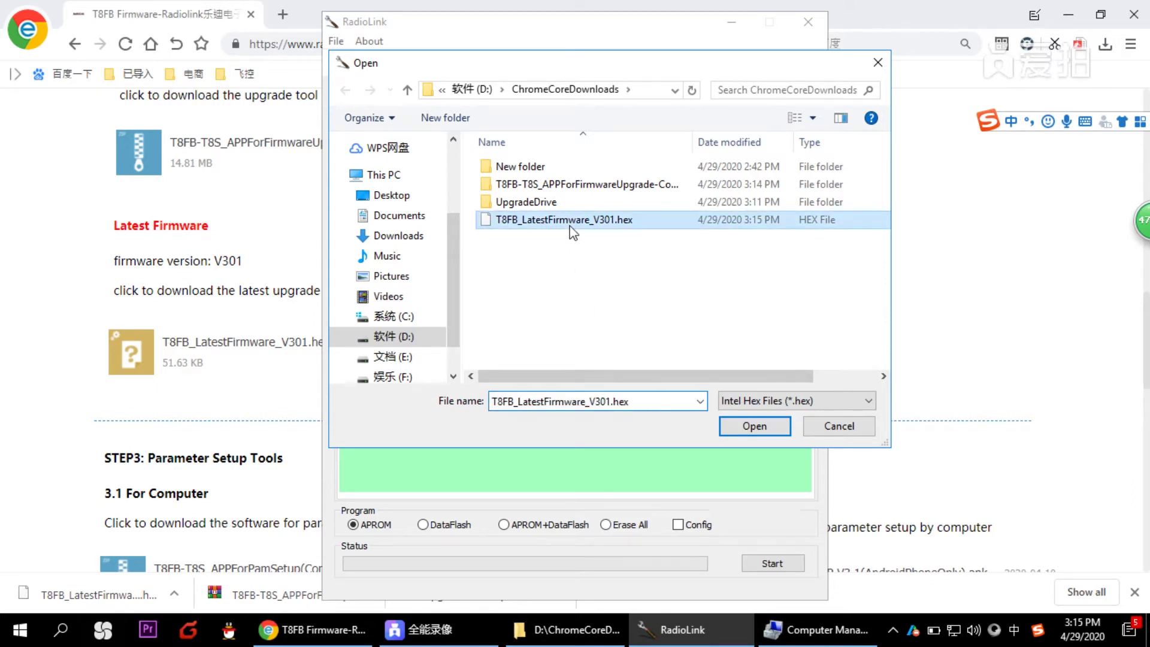
click(756, 425)
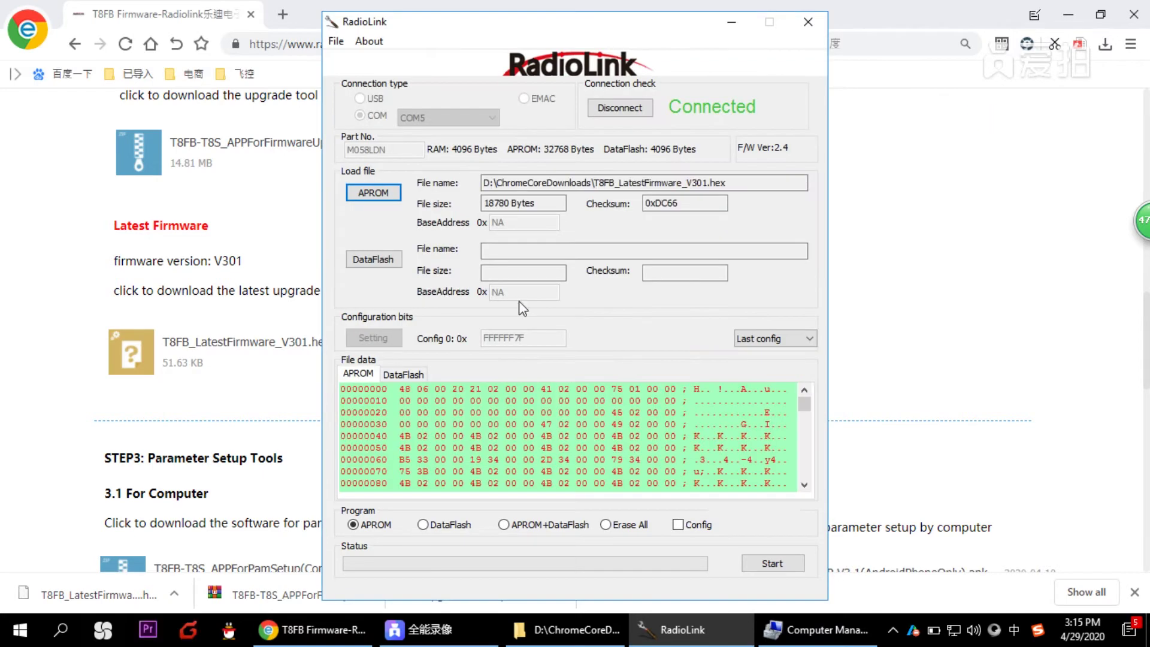
click(771, 563)
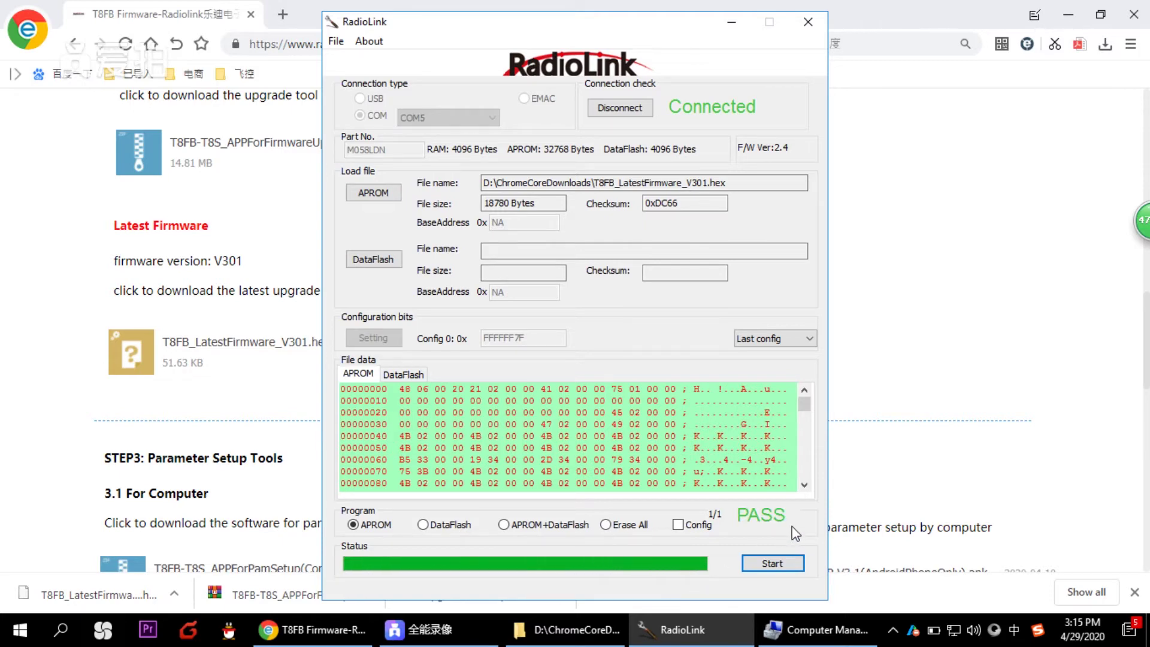
click(806, 24)
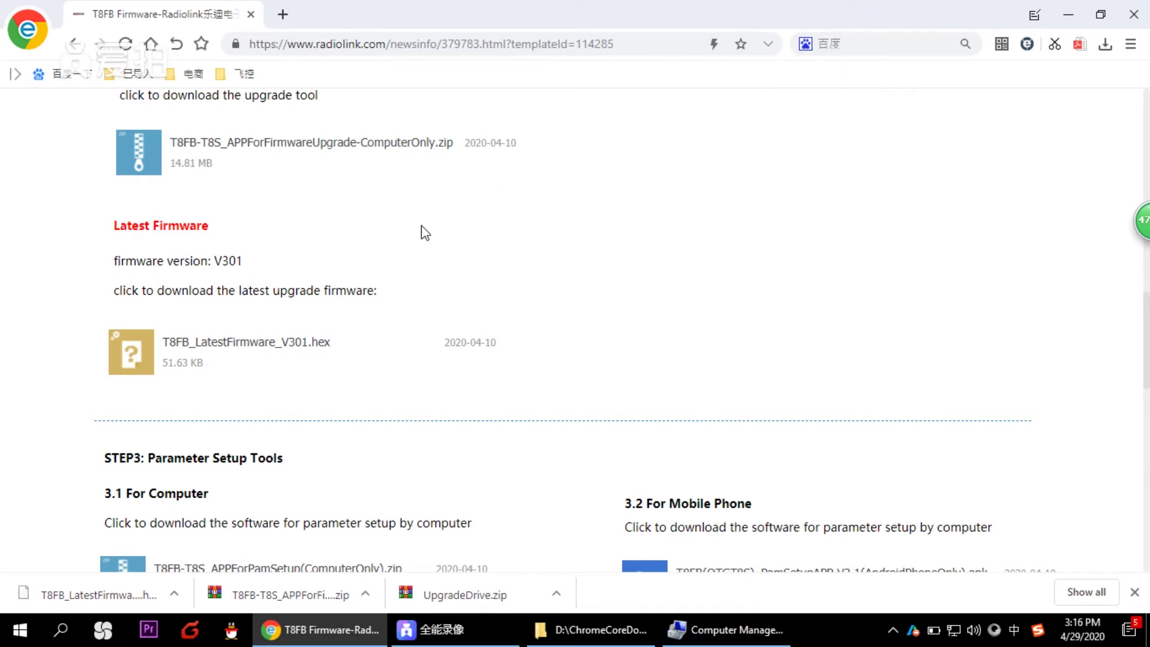
Download T8FB-T8S_APPForPamSetup(ComputerOnly).zip and bring up its options in D:\ChromeCoreDownloads
scroll(424, 229, down, 3)
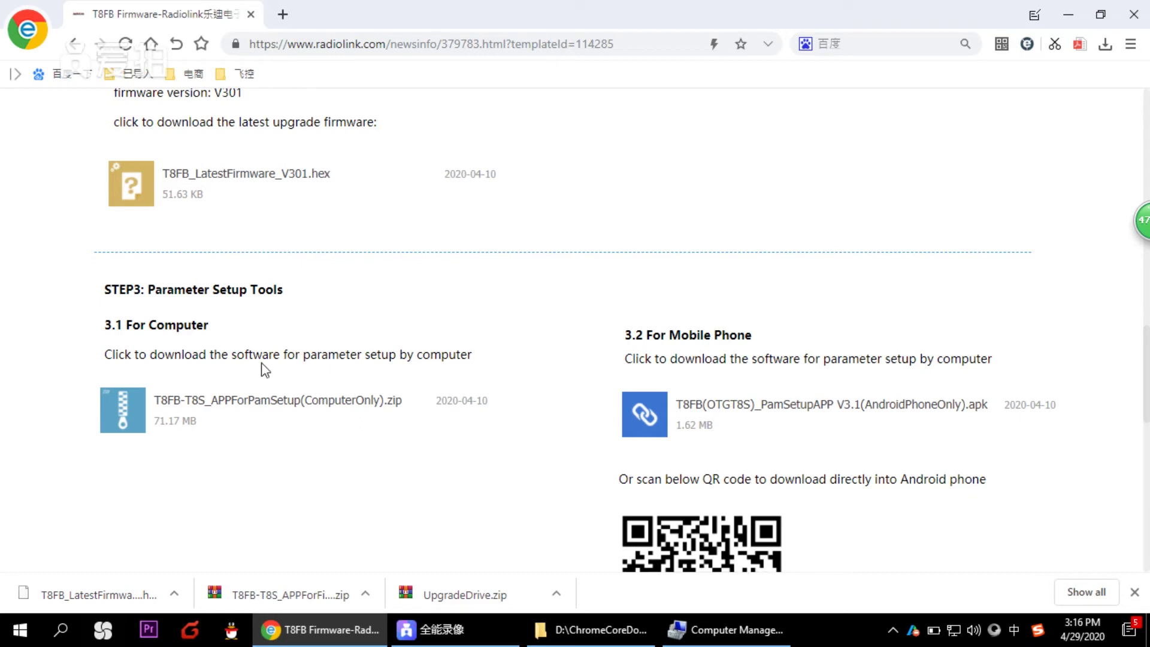
click(243, 408)
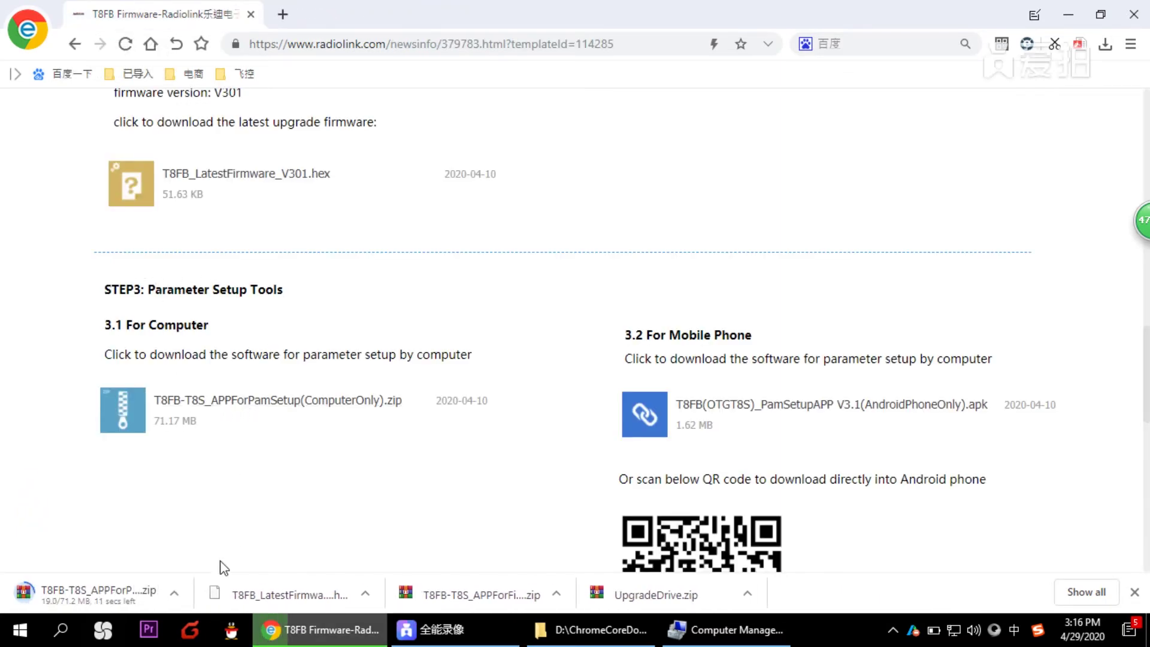
click(580, 629)
right_click(492, 281)
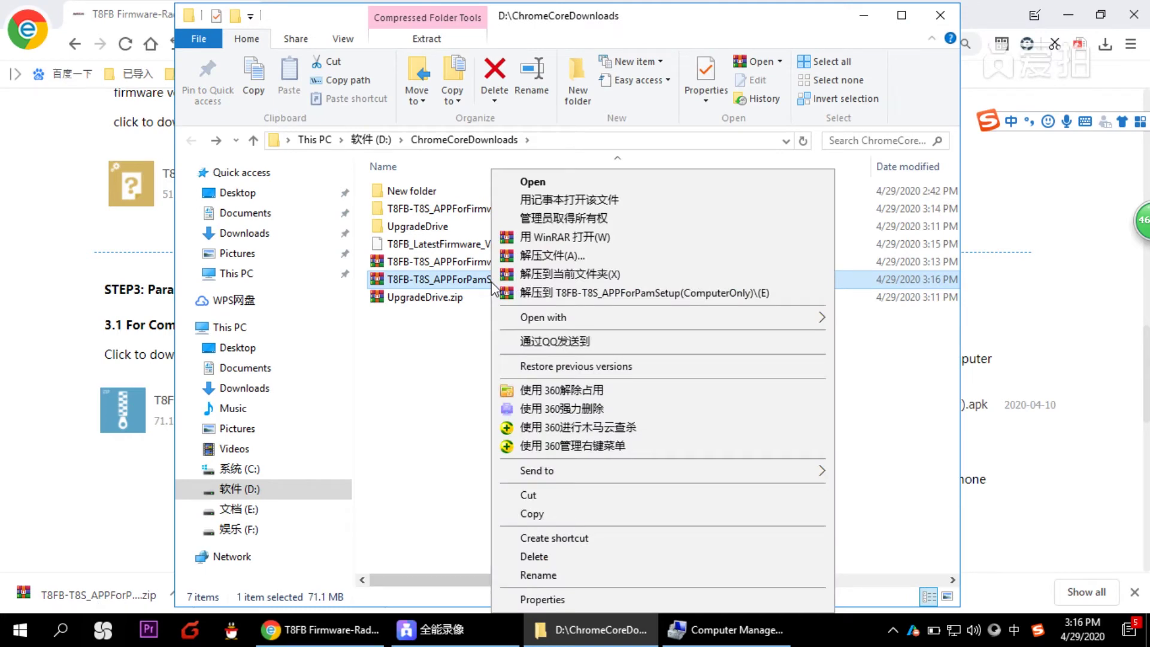
Extract the zip to T8FB-T8S_APPForPamSetup(ComputerOnly)\ with WinRAR and launch the setup program inside
click(532, 293)
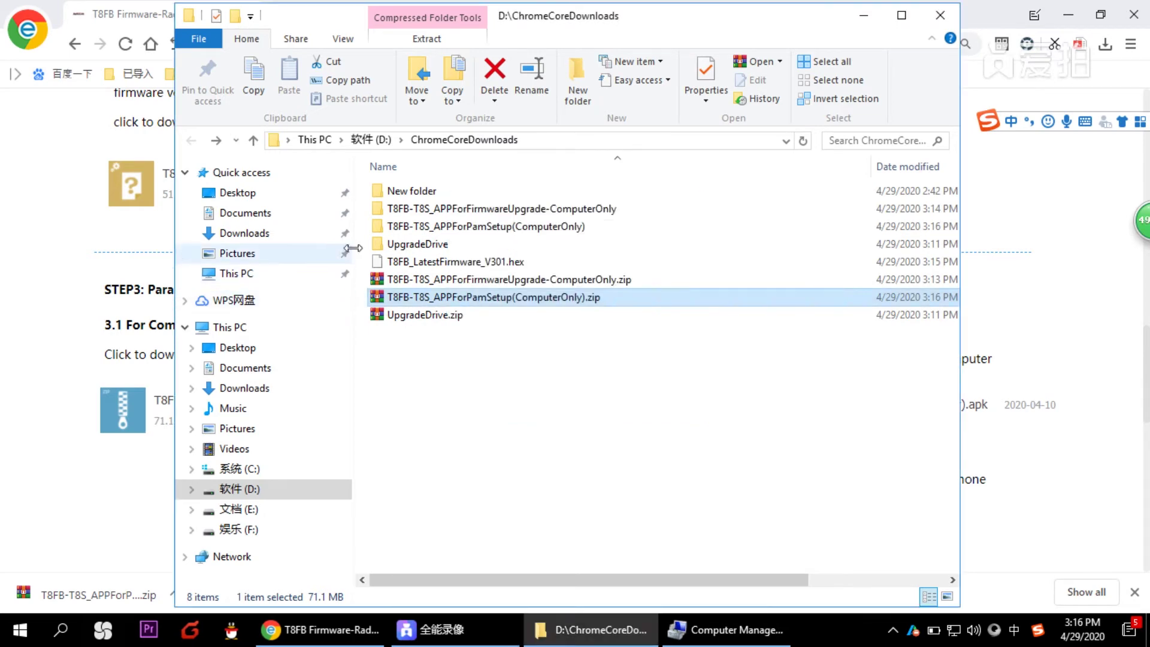
double_click(433, 228)
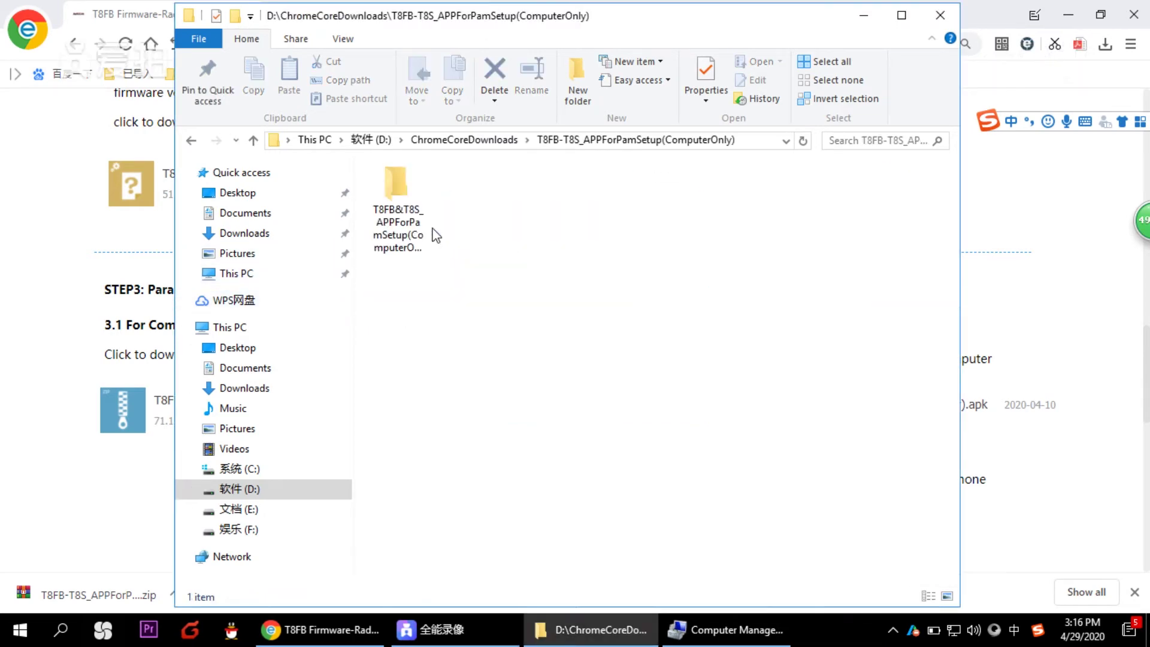
double_click(412, 217)
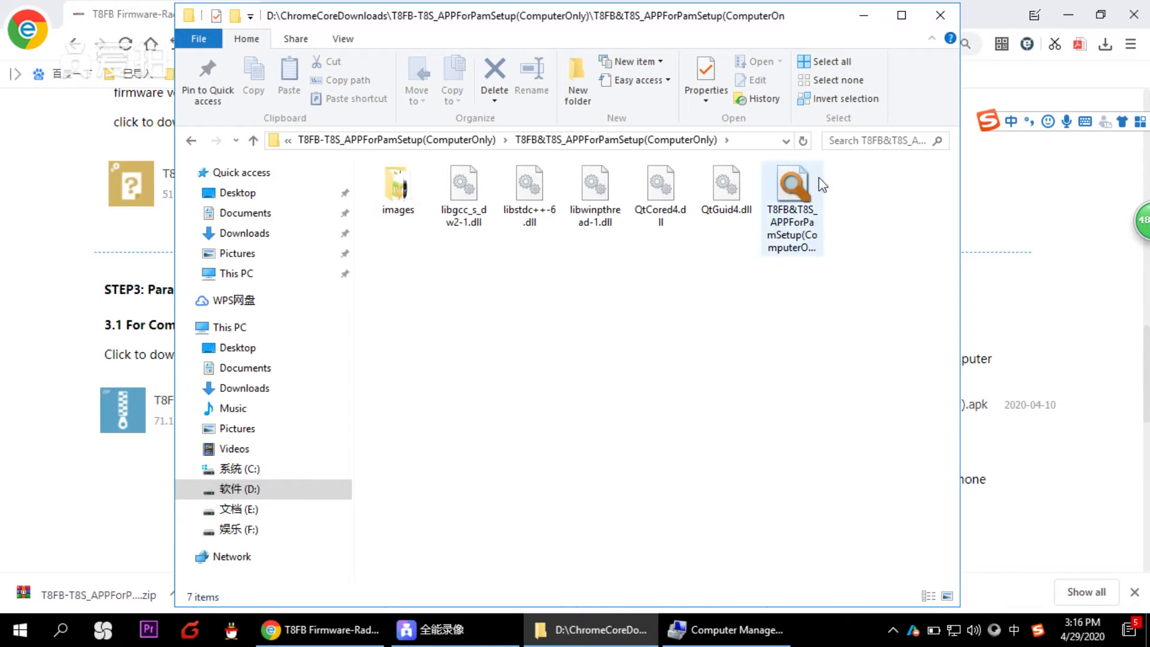
double_click(808, 190)
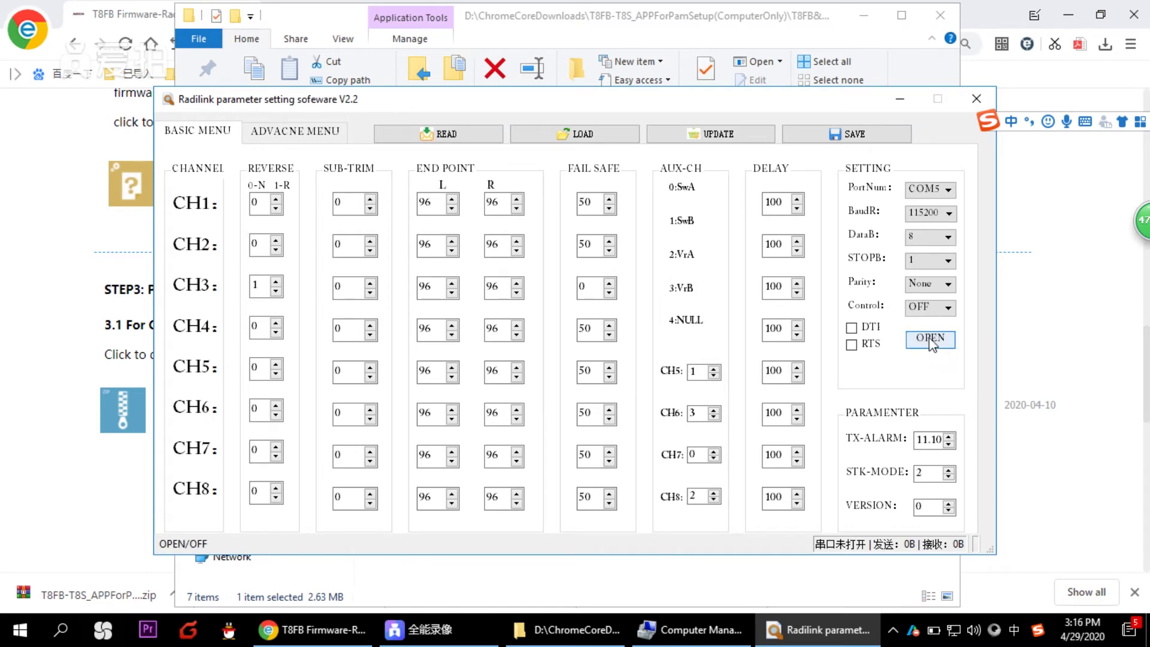
Open serial port COM5 and read the transmitter's parameters, showing VERSION 301 and TX-ALARM 7.30
click(948, 189)
click(947, 195)
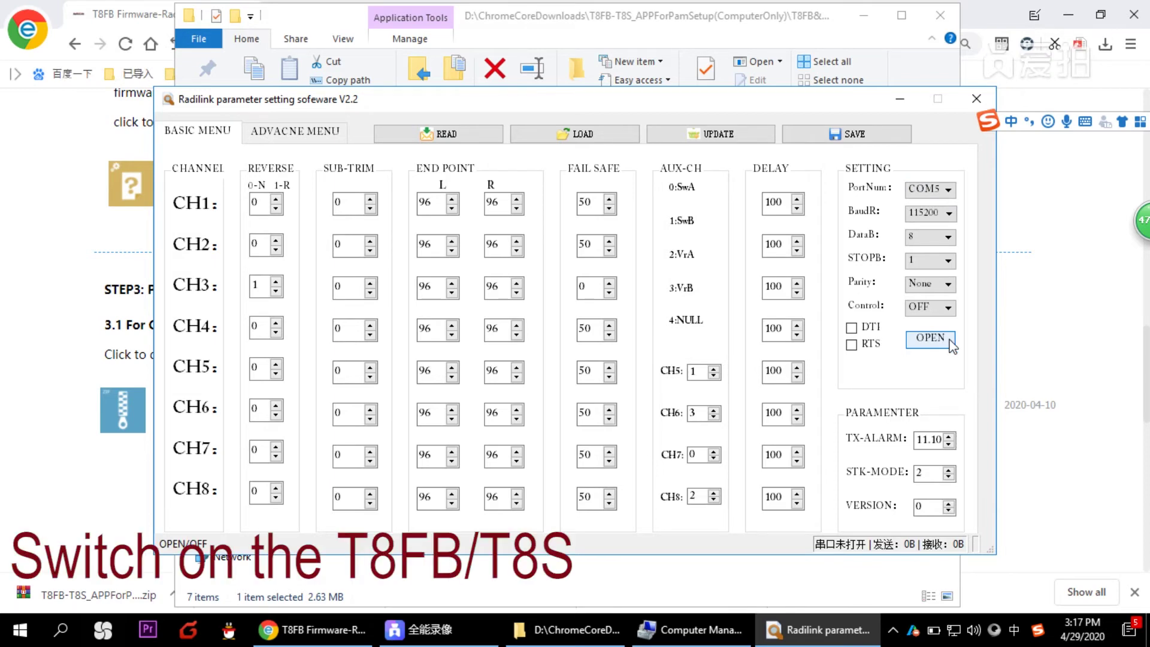
click(930, 339)
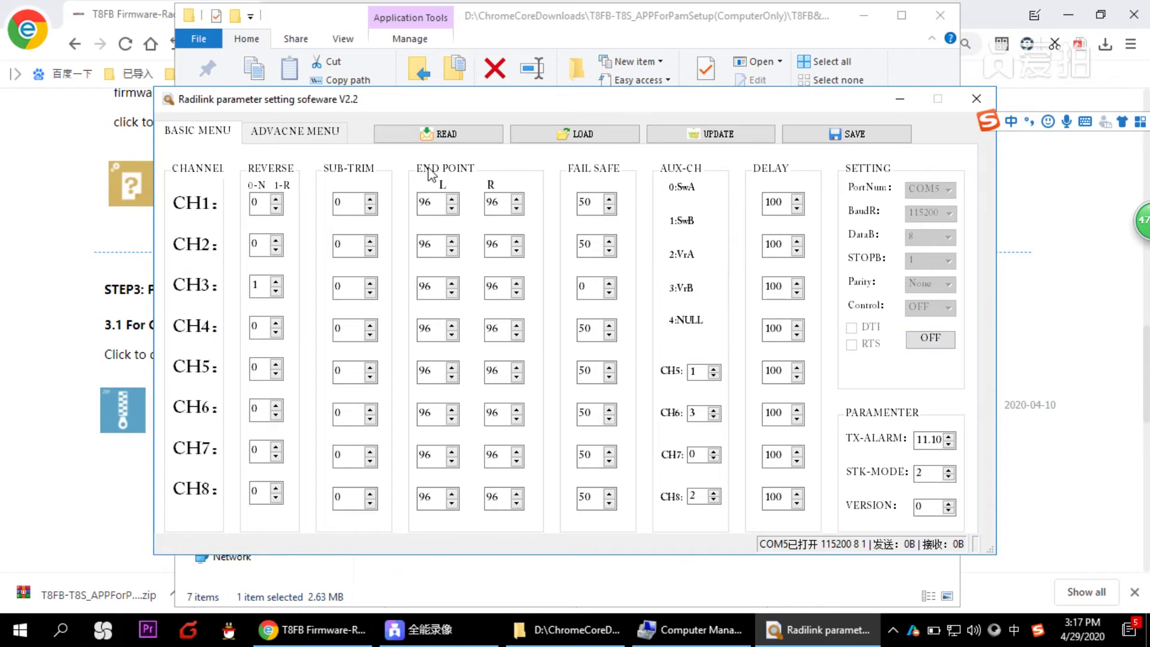
click(464, 128)
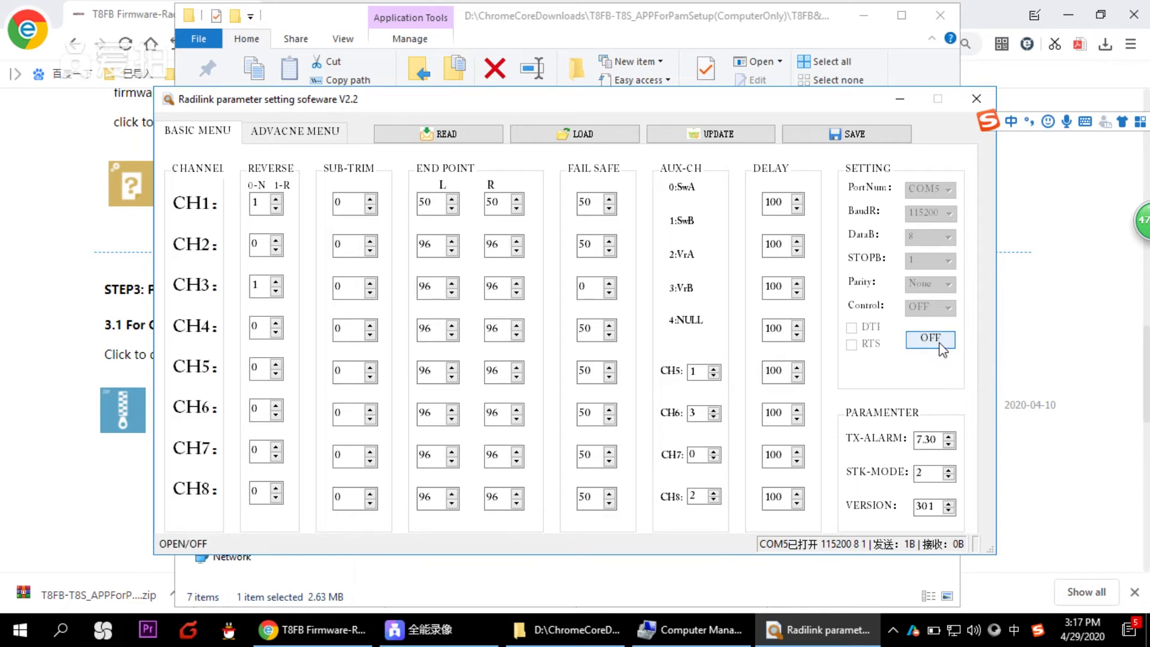
click(458, 132)
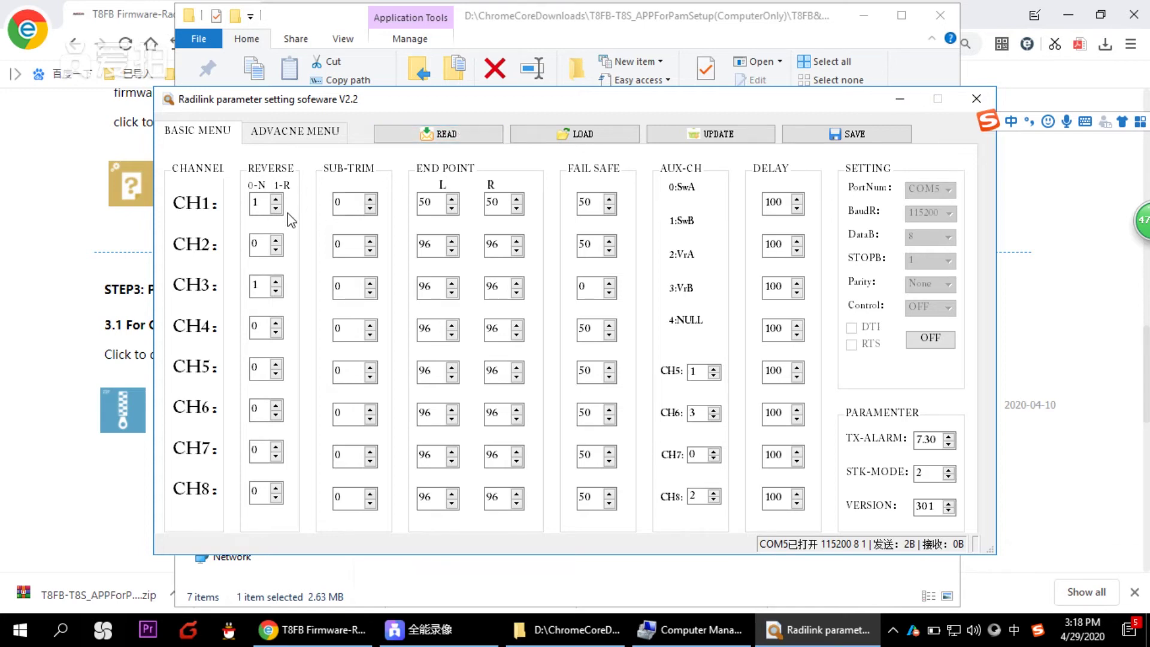
Change CH1 END POINT L and R from 50 to 20
click(263, 207)
click(442, 204)
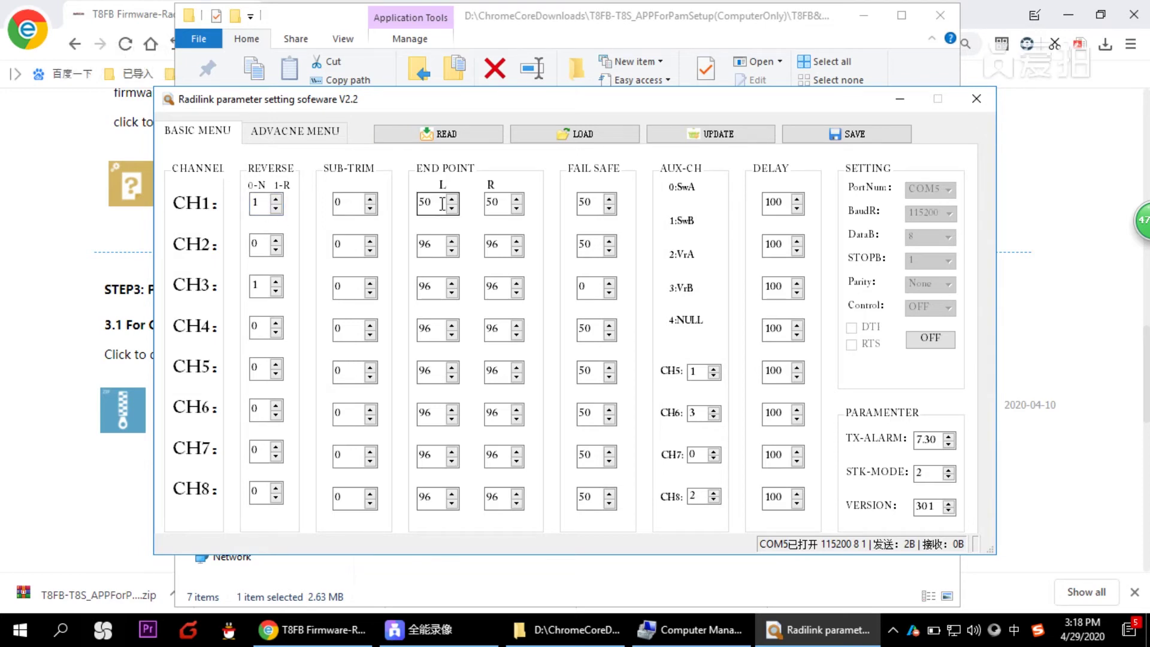
key(BackSpace)
key(BackSpace)
text(20)
click(488, 205)
double_click(488, 204)
text(20)
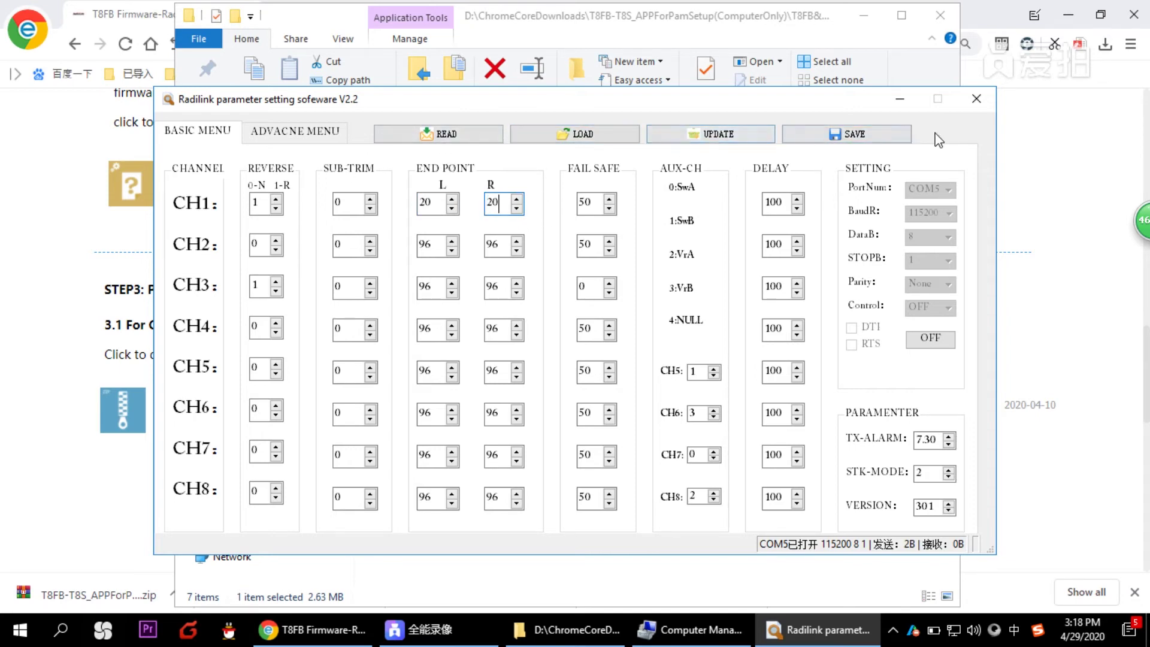
click(836, 133)
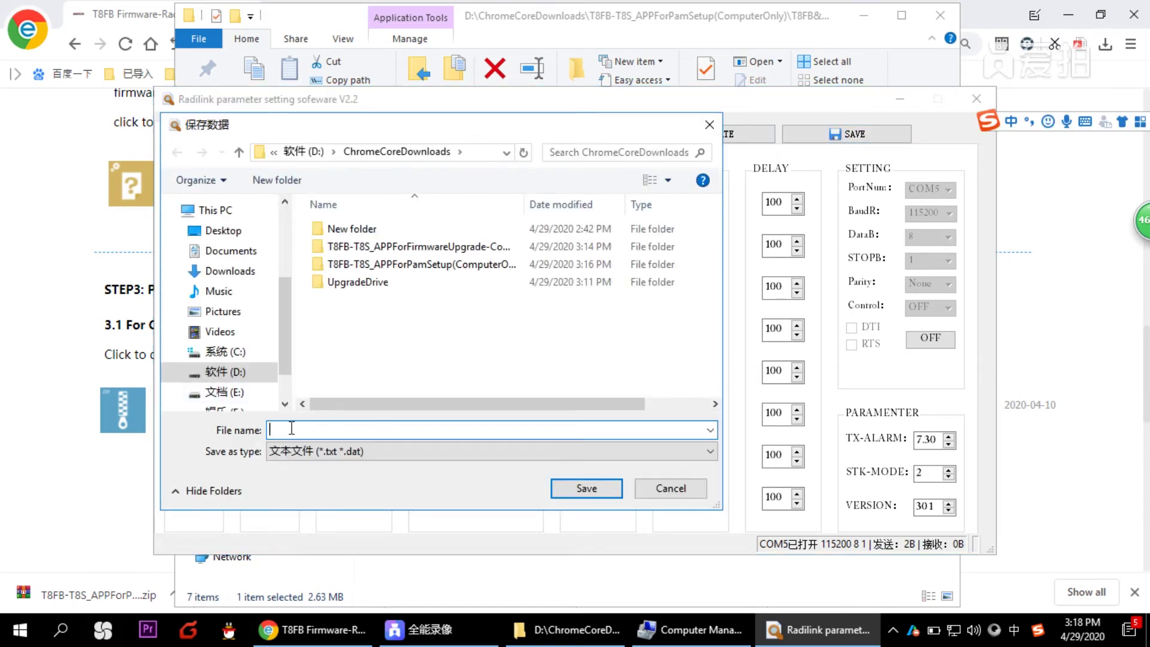
Save the parameters as Model 1 in ChromeCoreDownloads and write them to the transmitter
text(Mo)
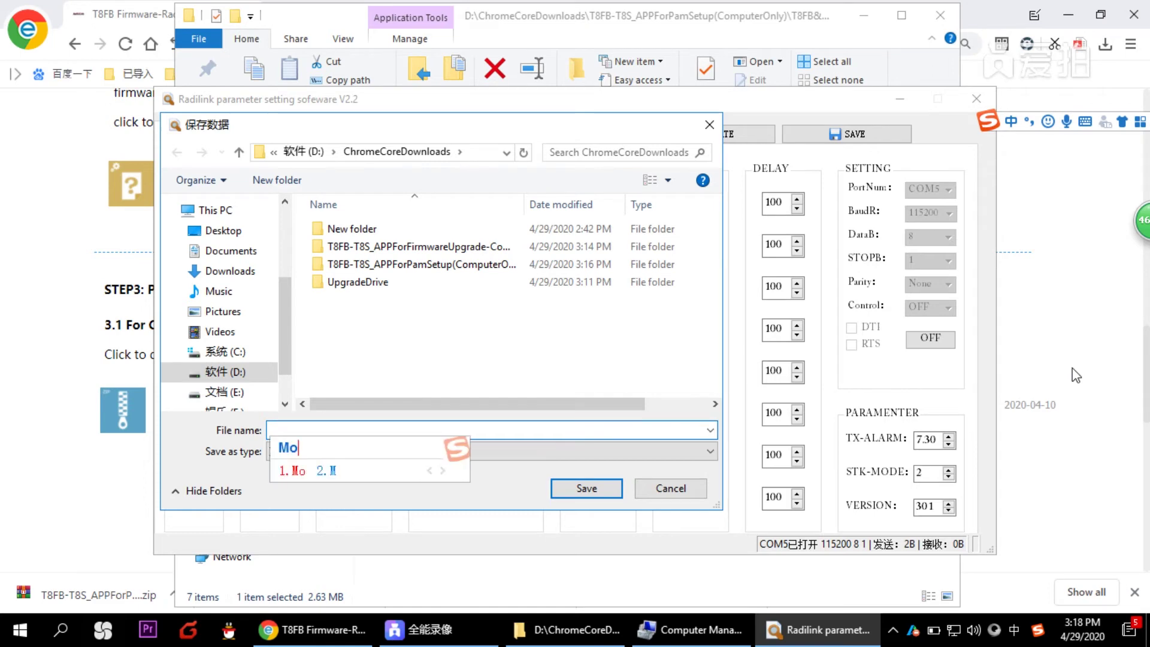
text(del)
key(Return)
key(shift)
text(1)
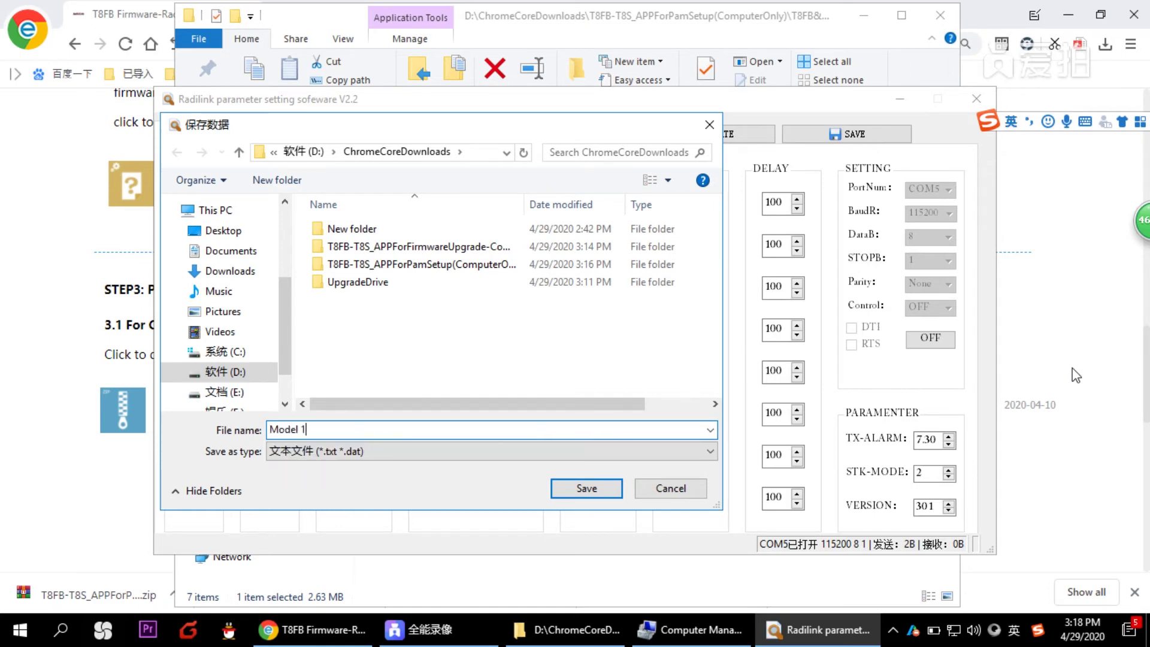
click(612, 497)
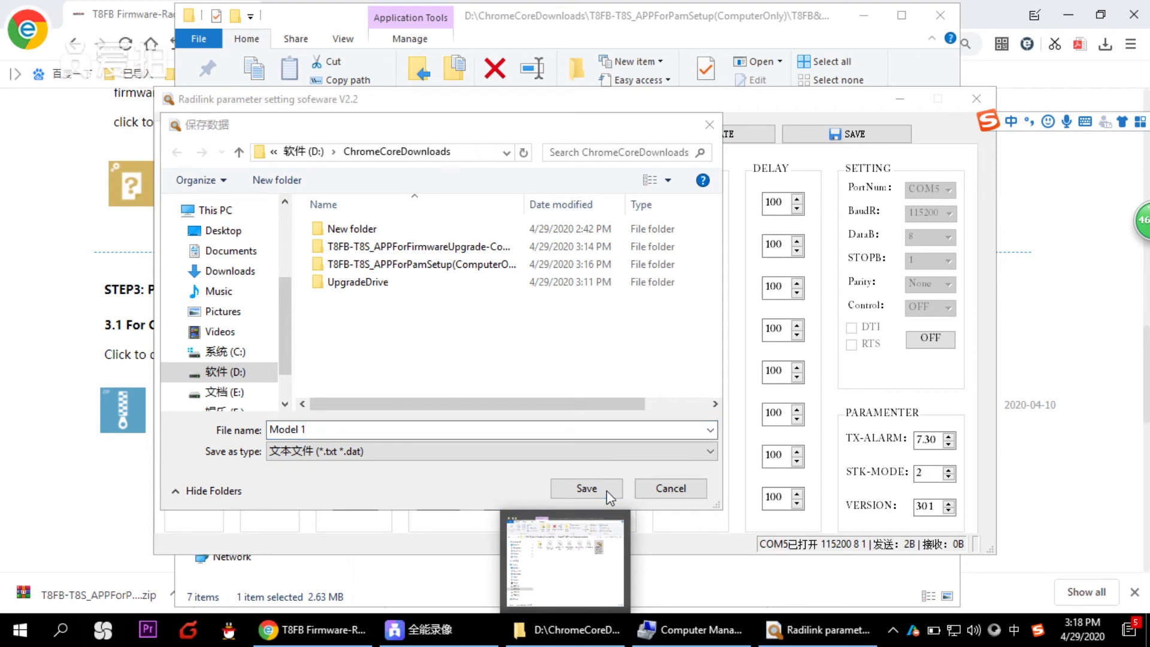
click(584, 493)
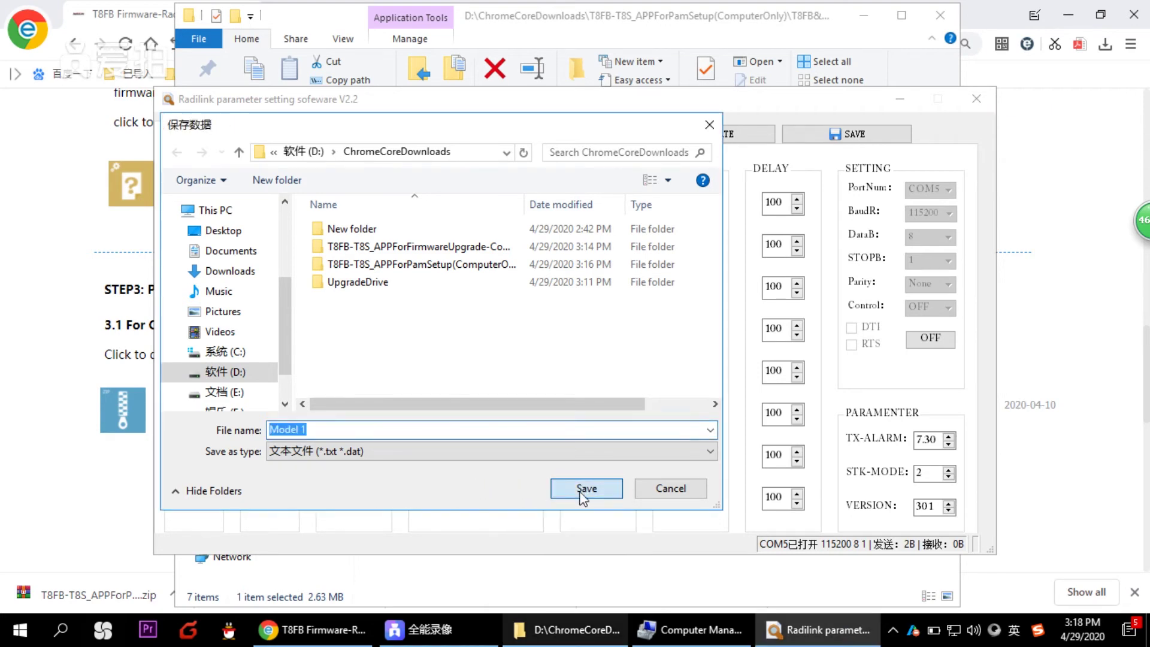
click(584, 489)
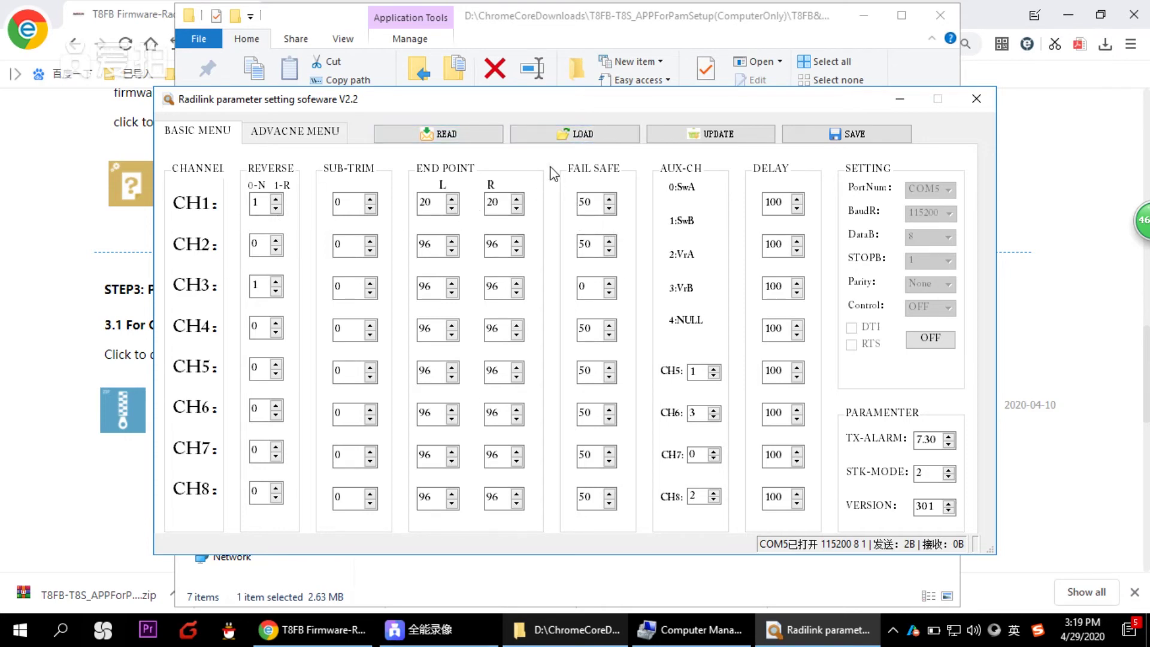
click(713, 135)
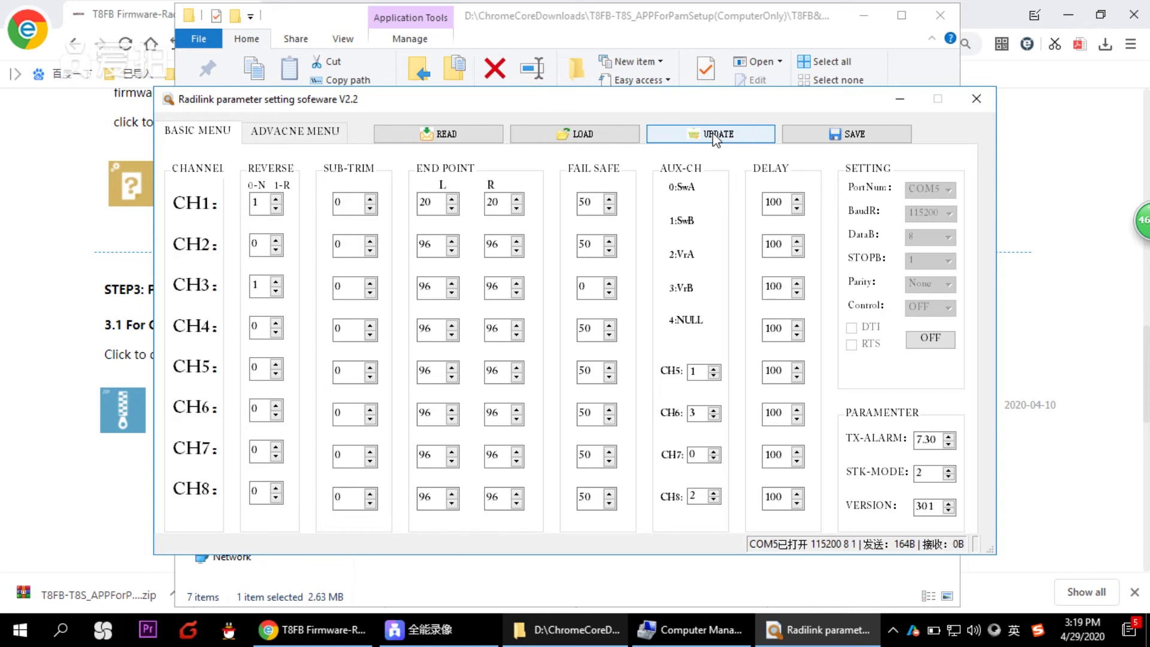
Write the settings to the transmitter, then set CH2 REVERSE to 1
click(713, 136)
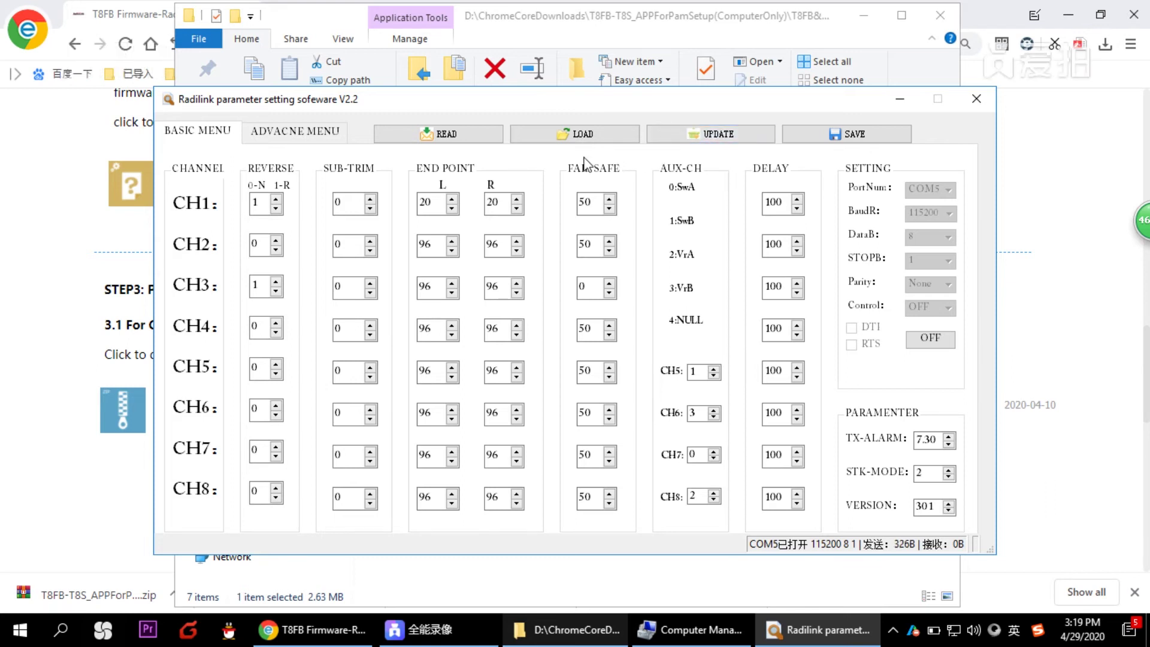
click(259, 201)
key(BackSpace)
text(1)
drag(264, 243, 254, 244)
text(1)
Set CH2 END POINT L and R to 50
drag(436, 244, 389, 245)
text(50)
drag(506, 244, 462, 259)
text(50)
Restore CH1 END POINT L and R to 96
drag(443, 202, 381, 213)
text(96)
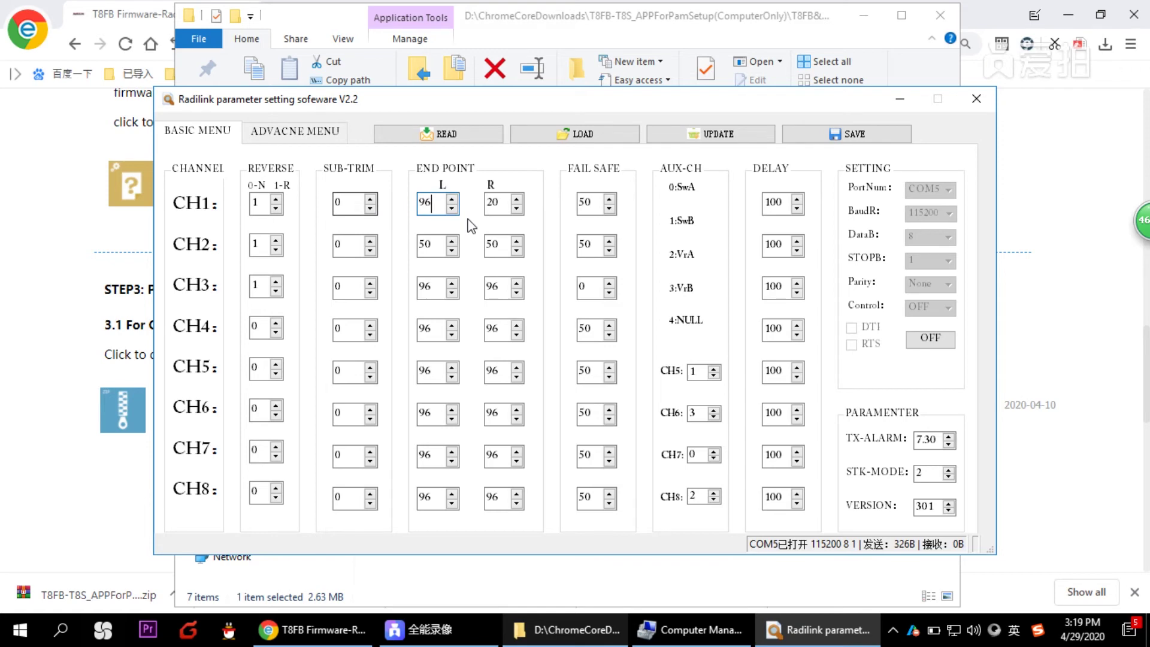
drag(506, 202, 486, 204)
text(96)
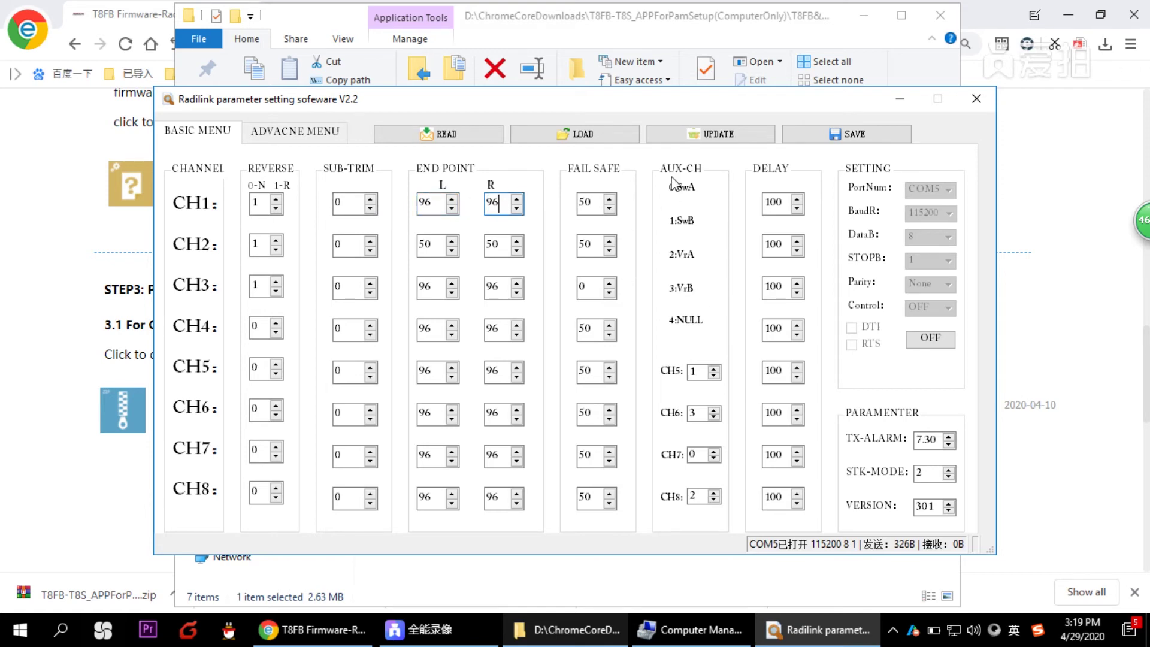
Save the parameters as Model 2 and write them to the transmitter, reaching 650B sent
click(858, 135)
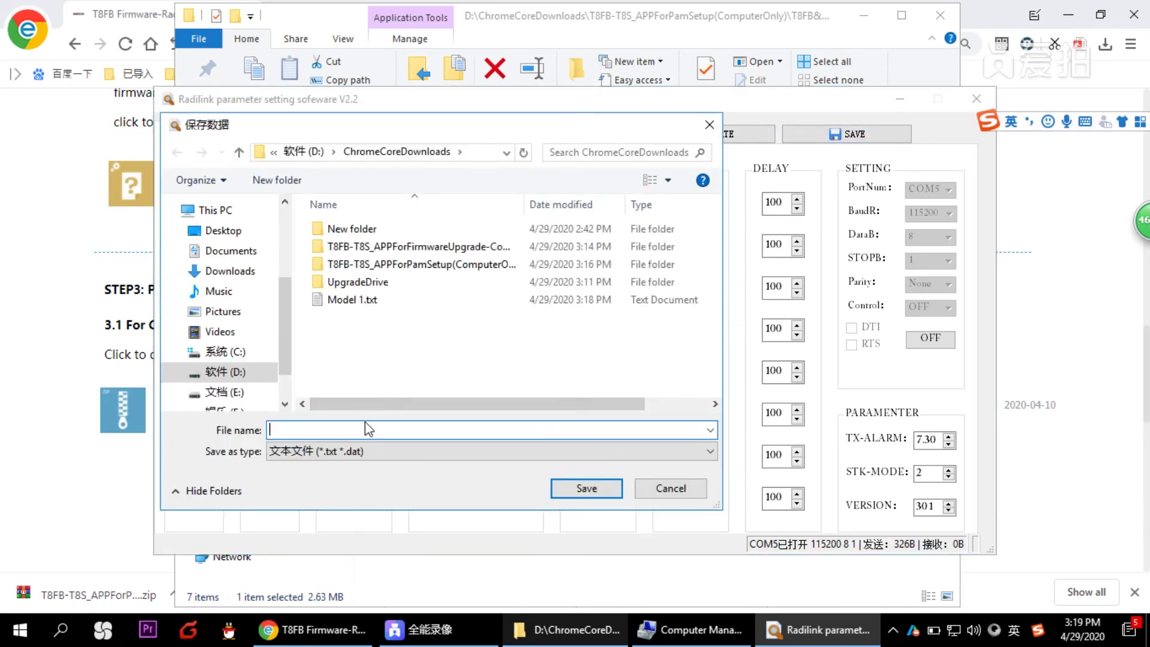
text(Model)
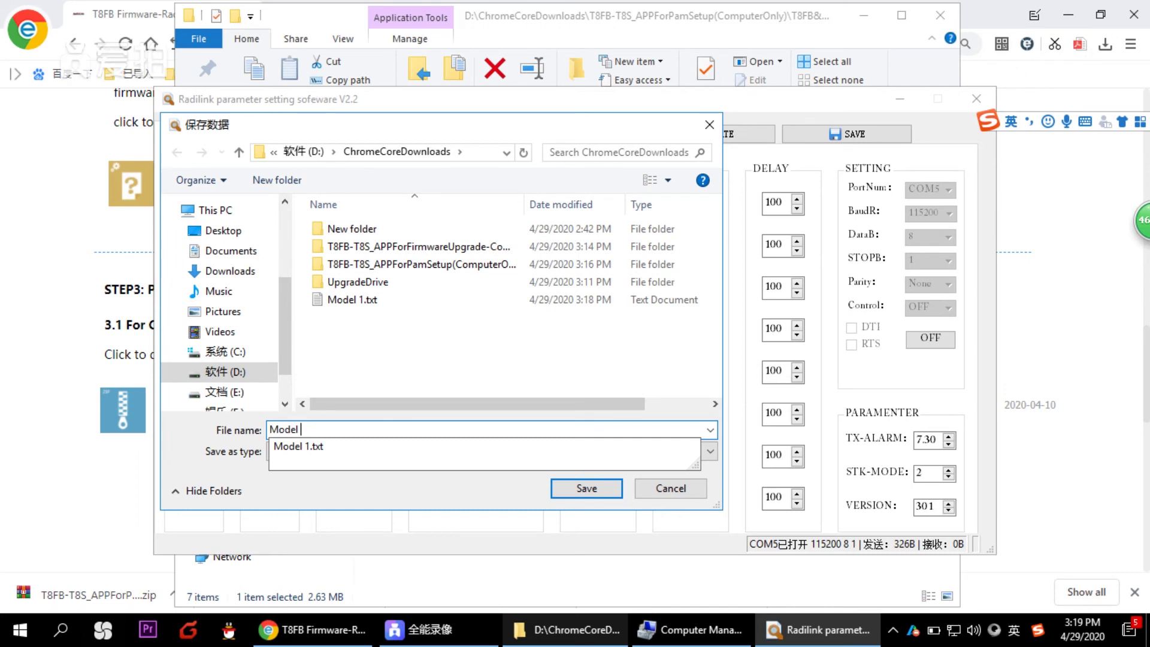
text( 2)
click(584, 489)
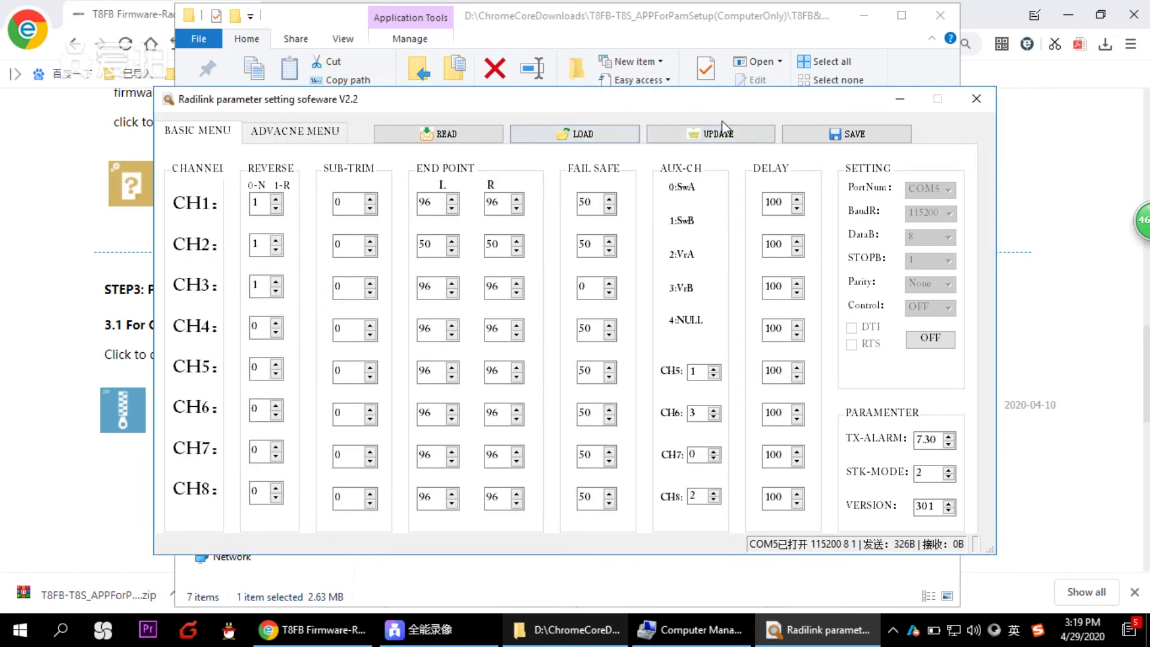
click(735, 134)
click(704, 136)
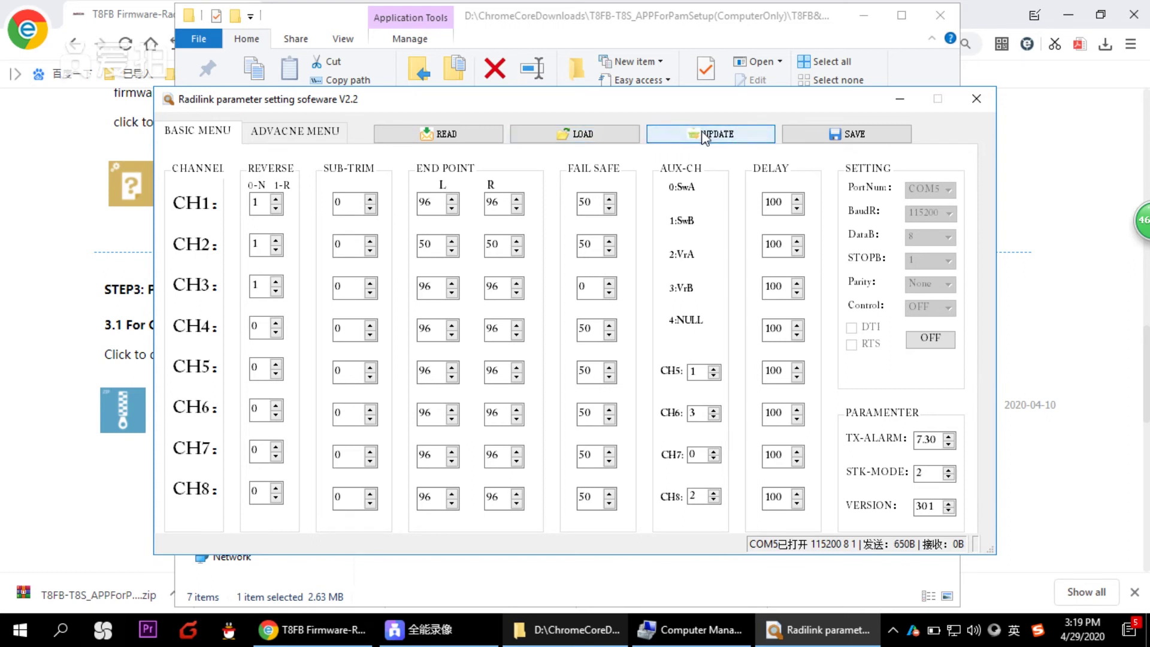
click(932, 340)
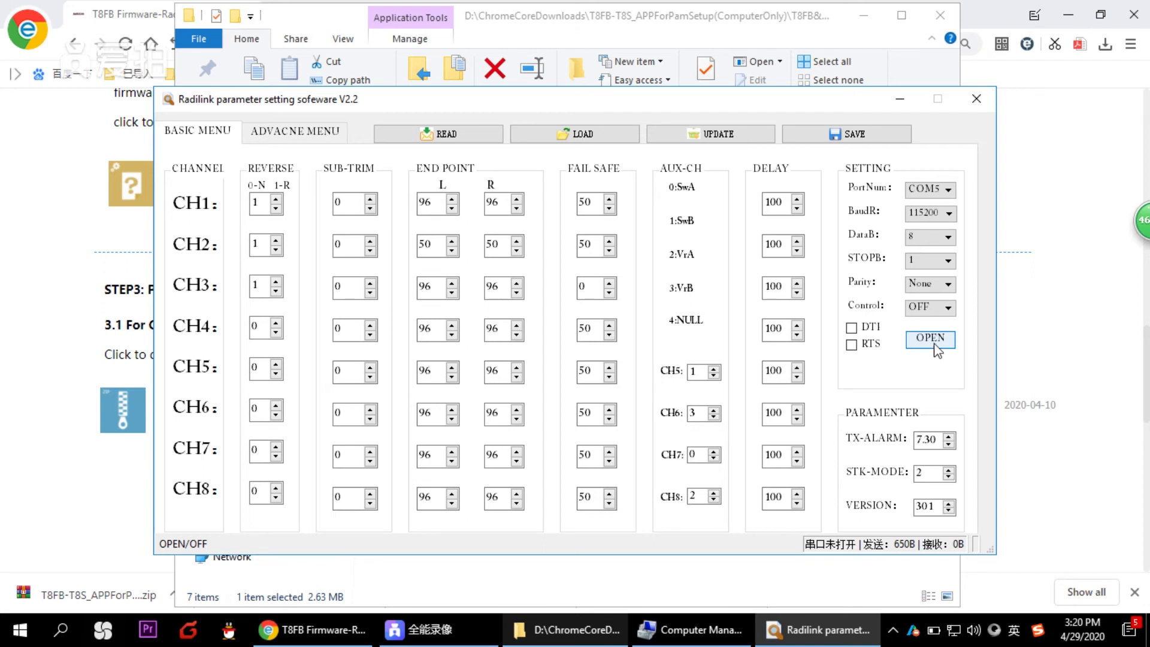
click(934, 349)
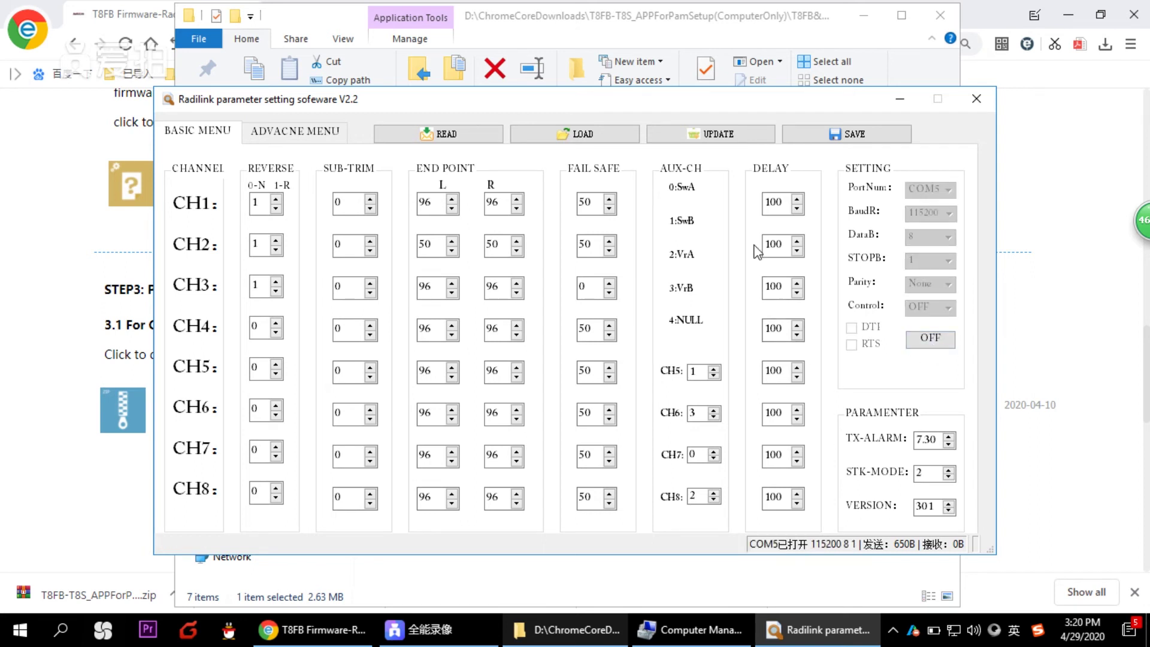
Load Model 1.txt, bringing back CH1 end points 20/20 and TX-ALARM 7.20
click(546, 136)
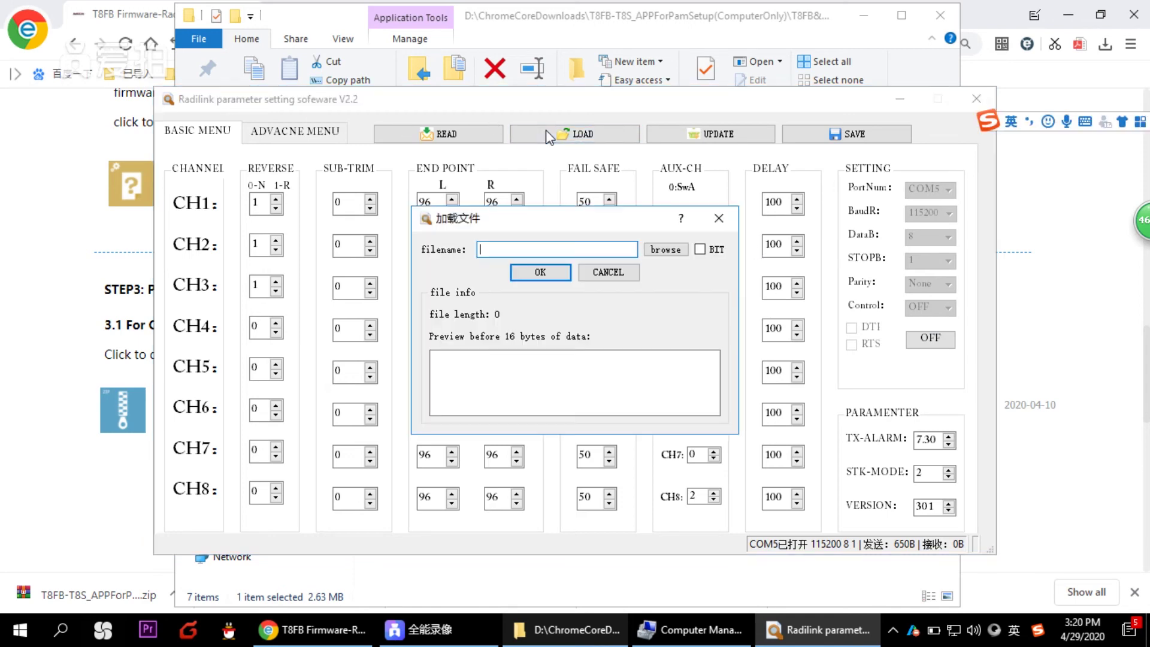
click(663, 249)
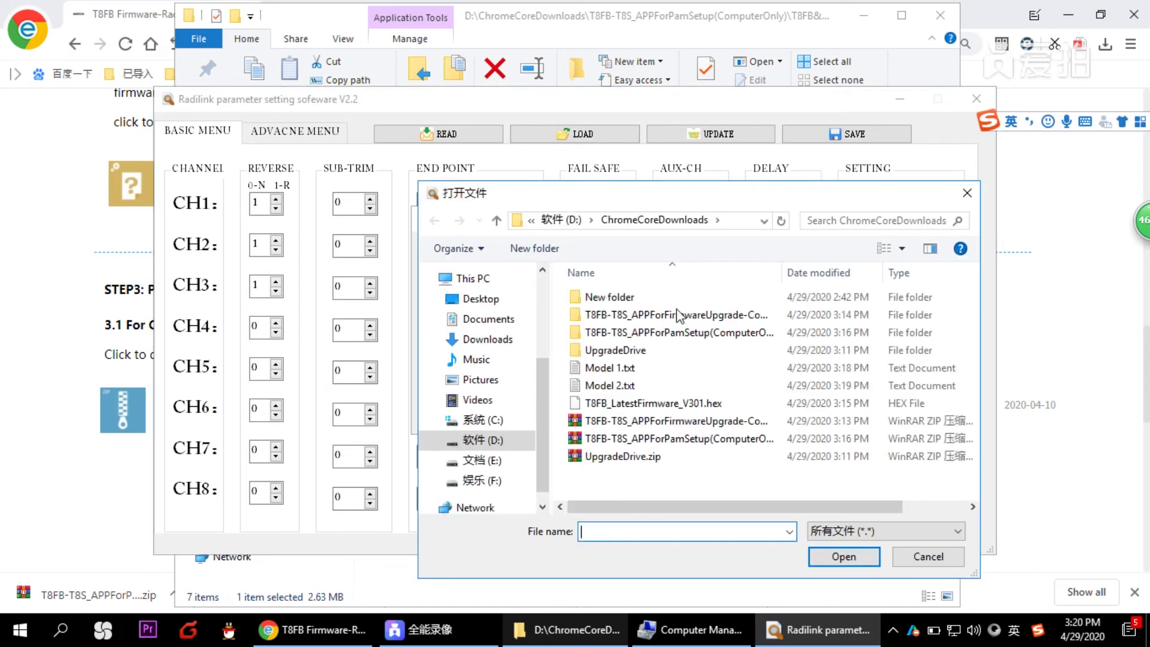
click(623, 372)
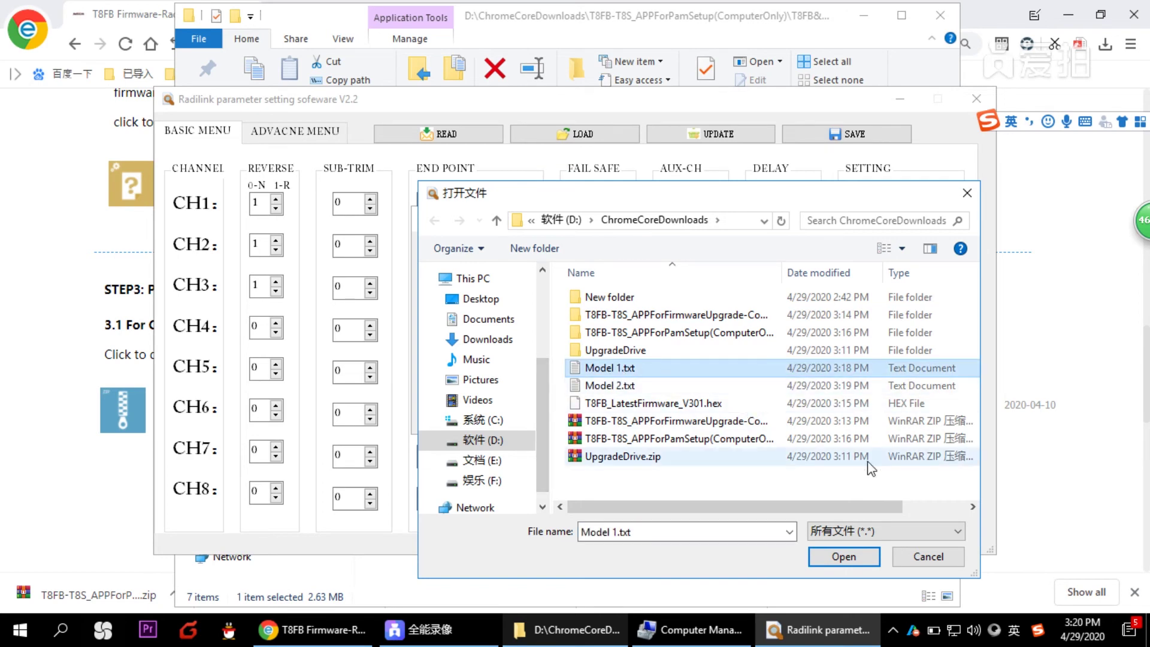
click(843, 556)
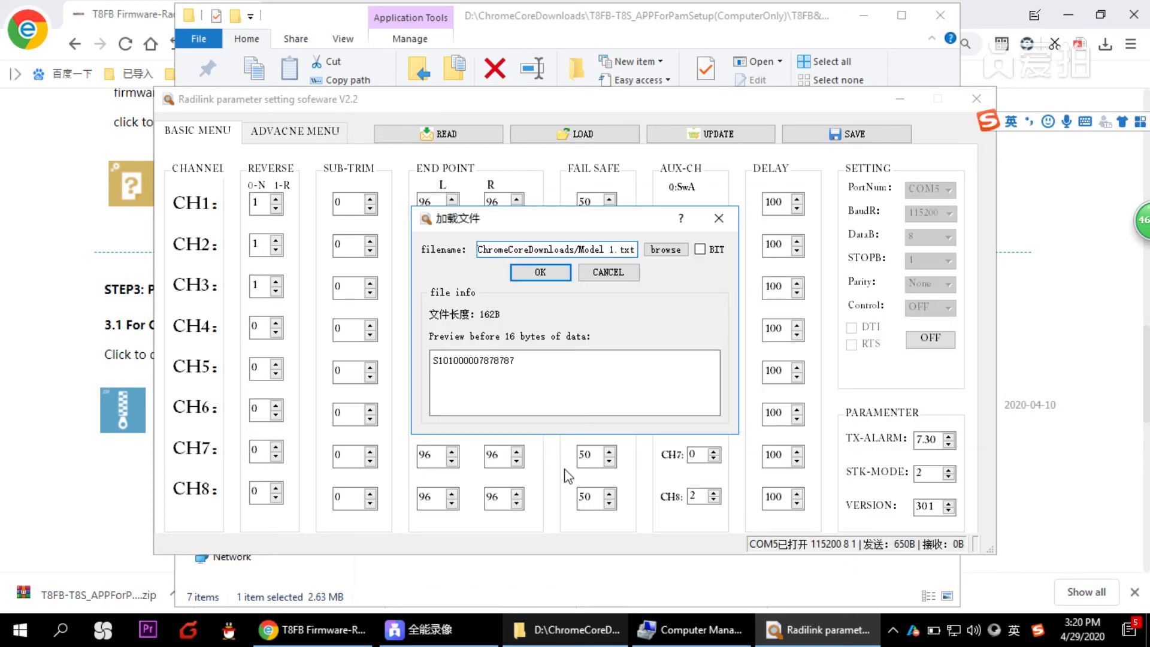
click(533, 270)
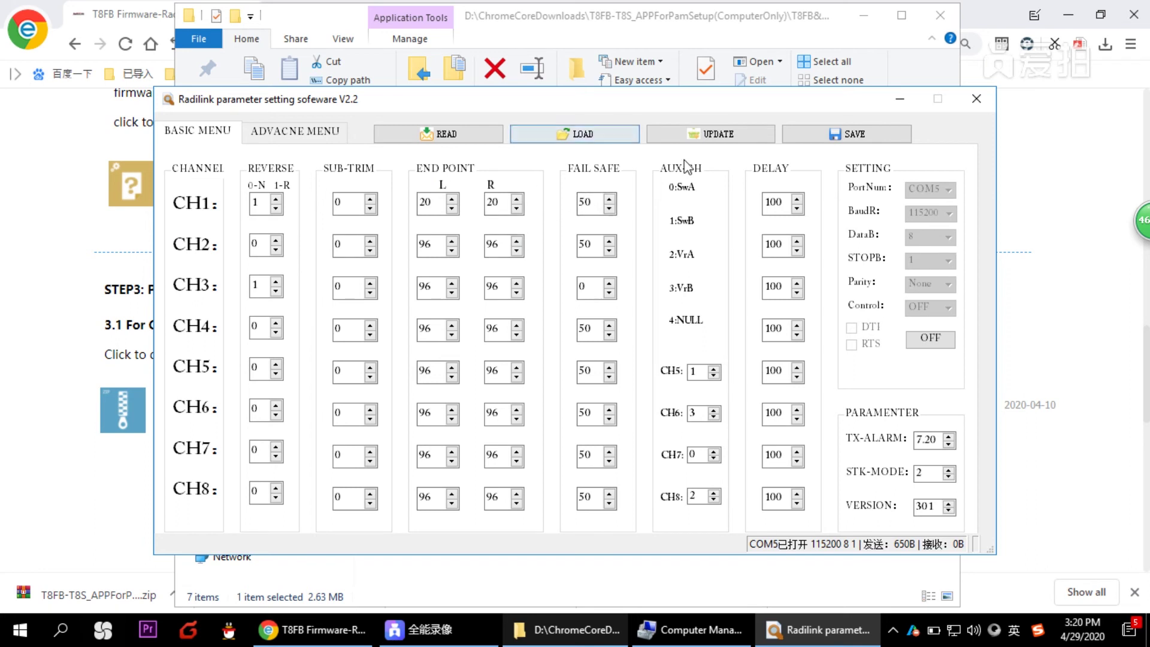
Write the loaded Model 1 parameters to the transmitter over the reopened COM5, 812B sent
click(709, 137)
click(339, 329)
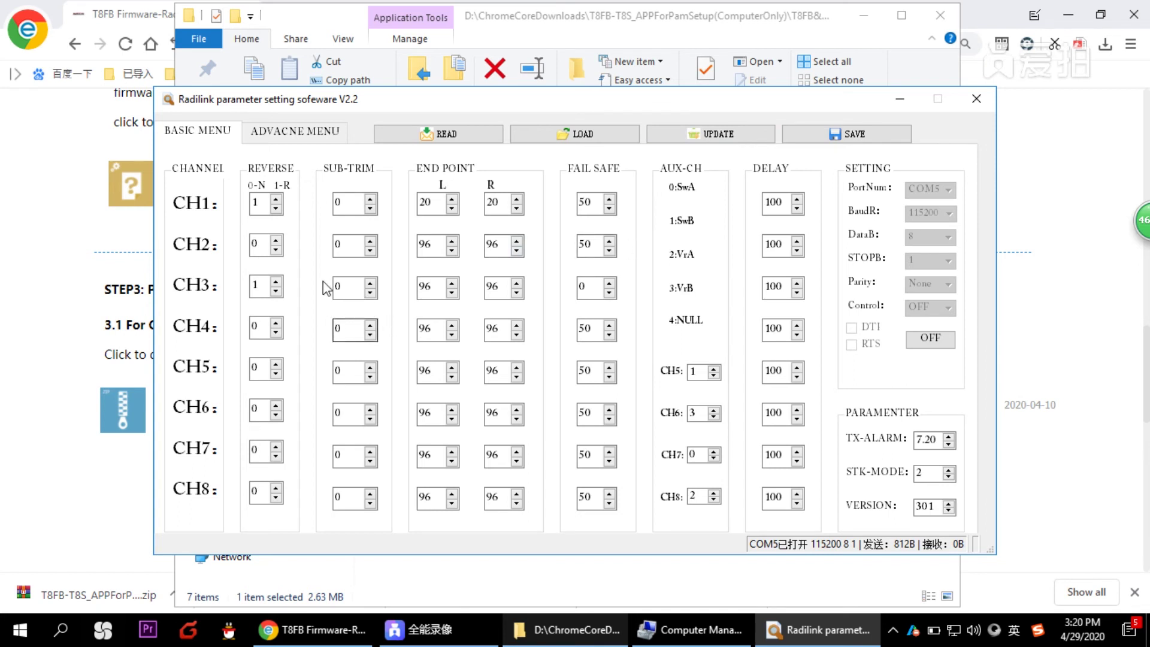
click(348, 202)
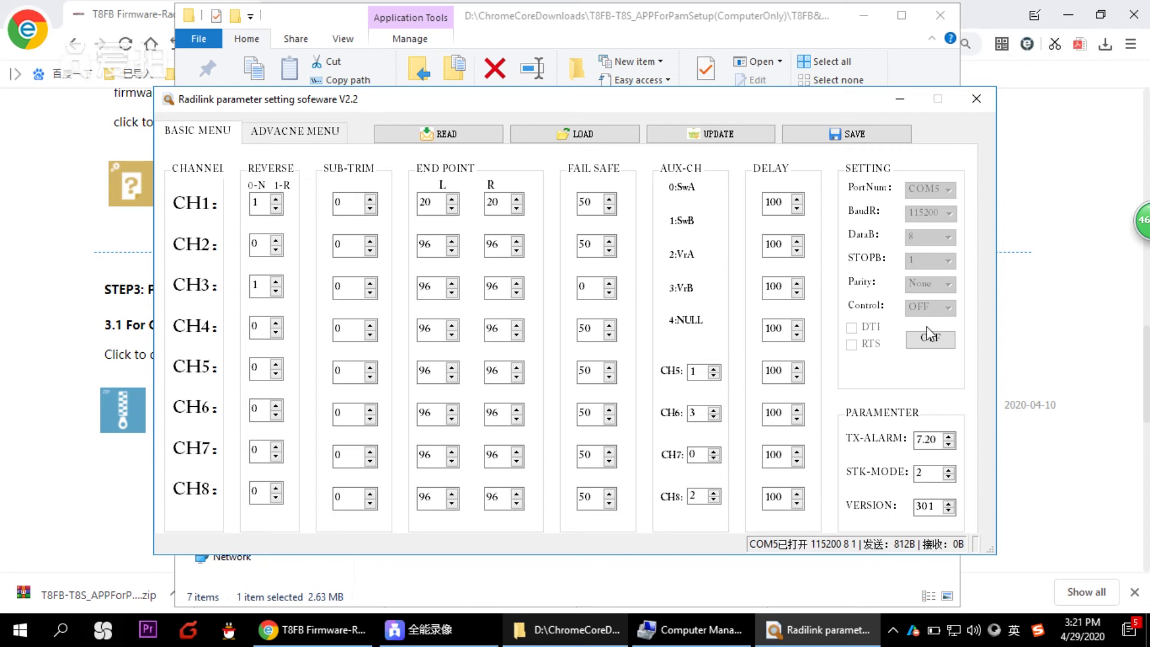
Close Radilink and relaunch the setup program from File Explorer so it starts fresh with defaults
click(969, 111)
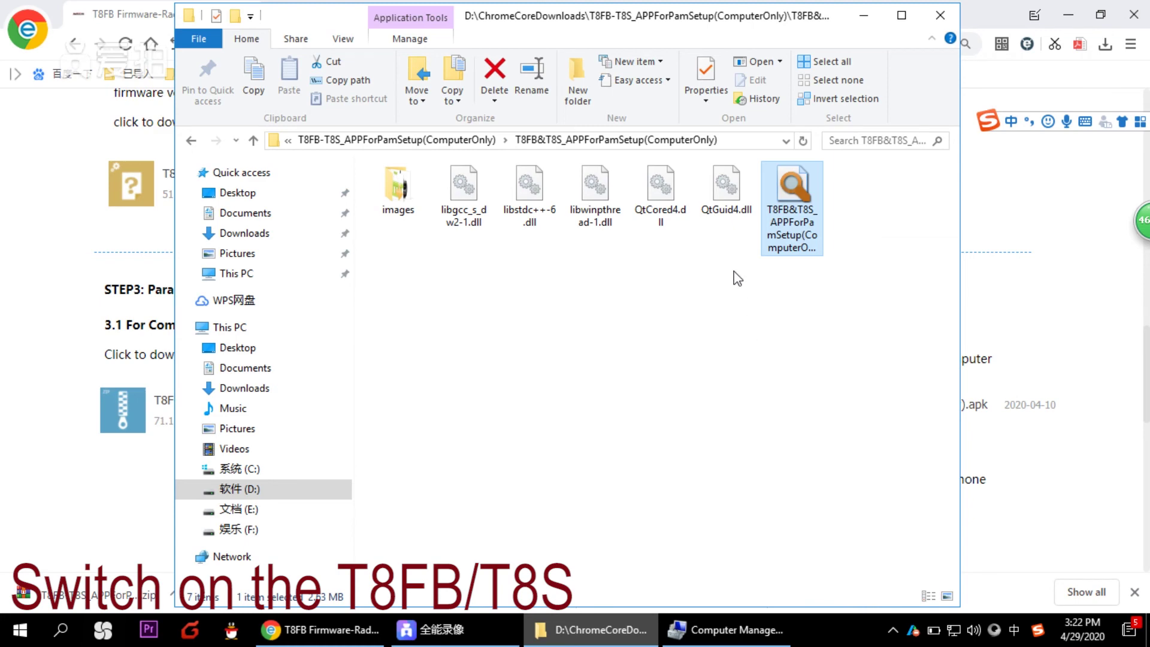
double_click(796, 235)
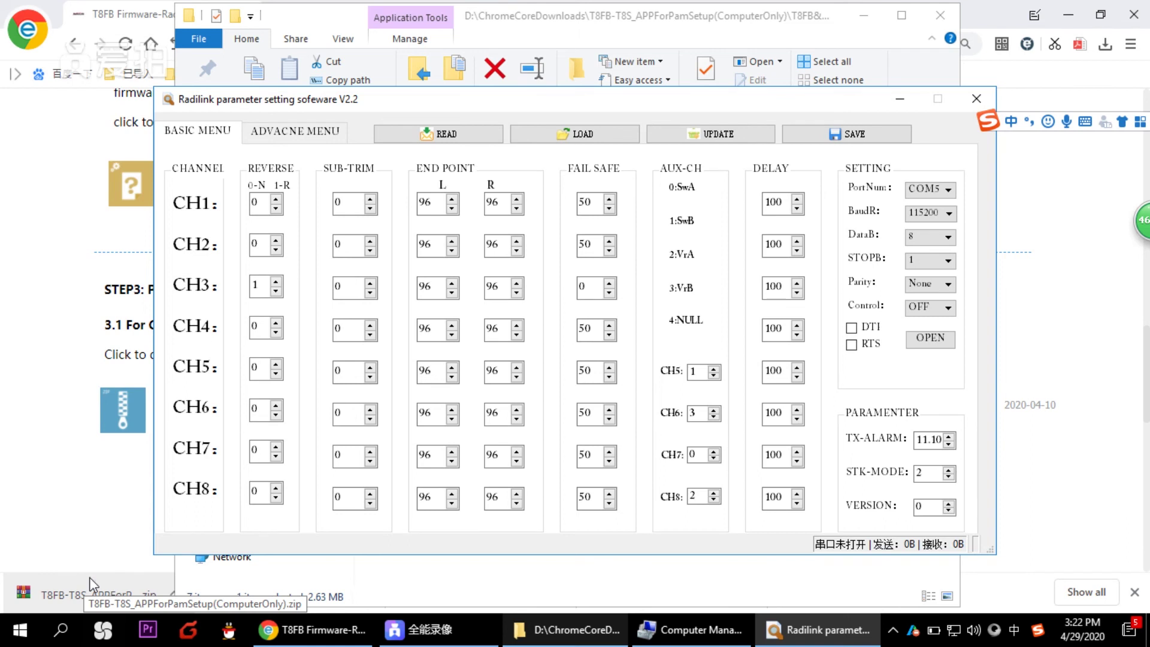
Connect on COM5 at 115200 and write the default parameters to the transmitter (324B sent)
click(923, 340)
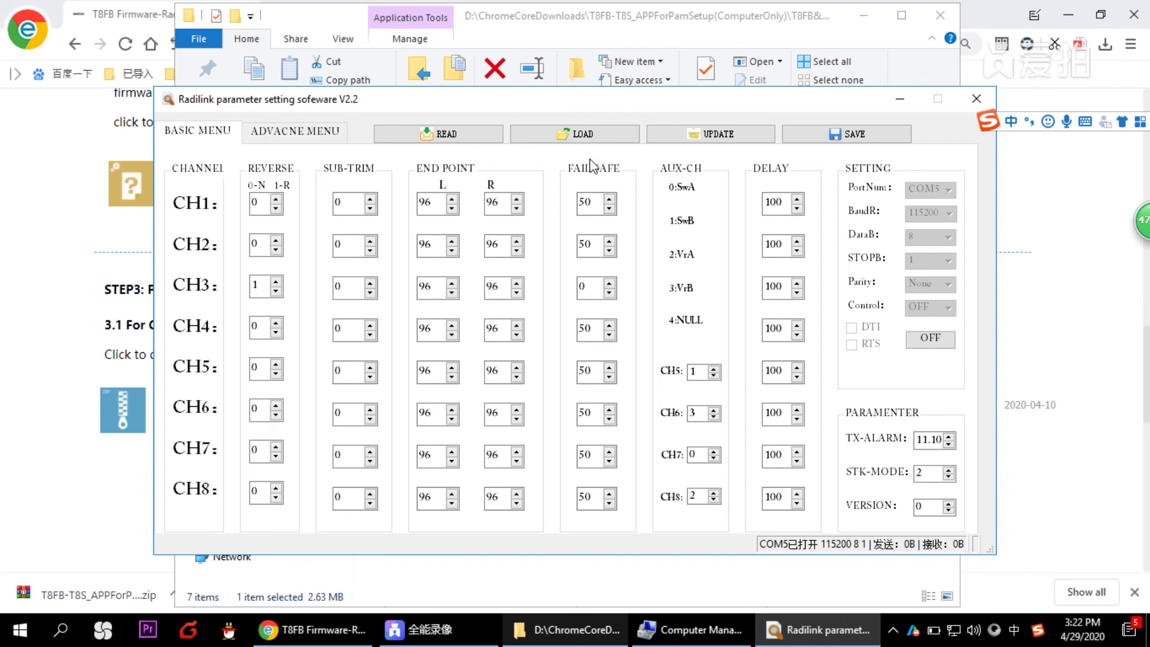
click(729, 139)
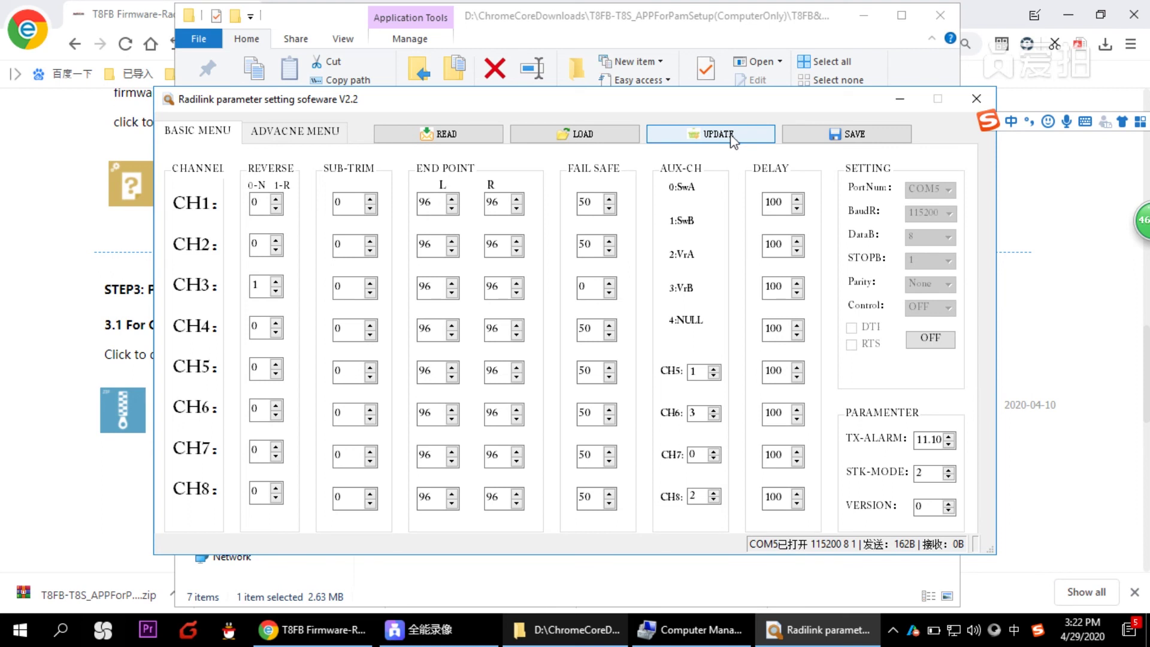
click(731, 140)
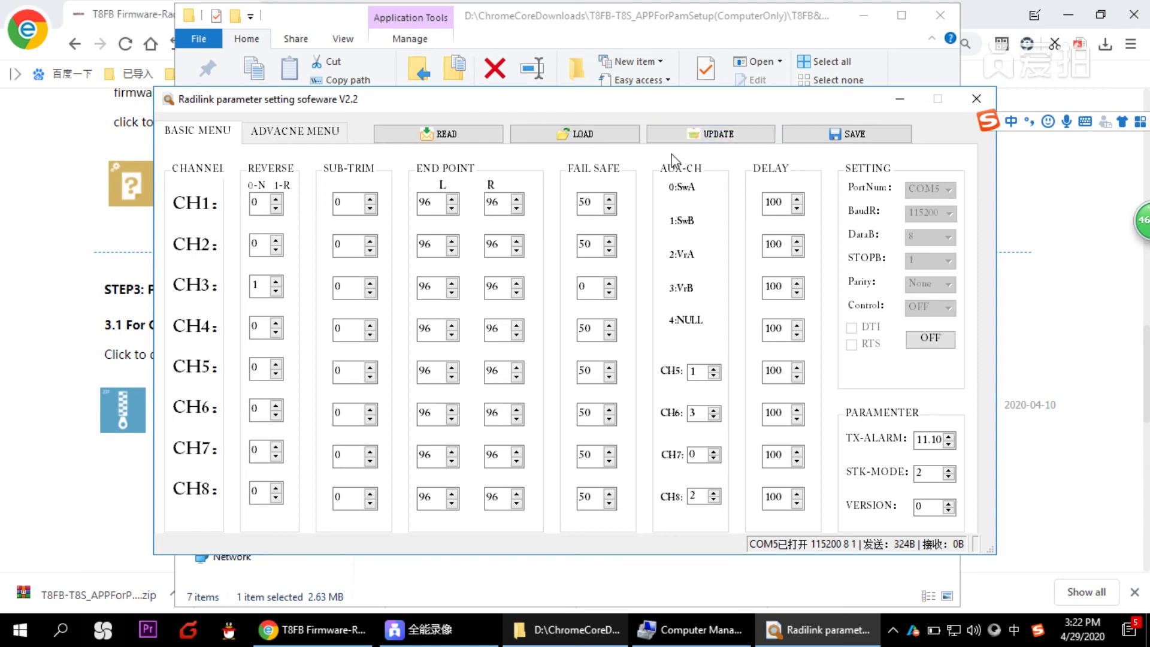
Load Model 1.txt so CH1 is reversed with 20/20 end points and TX-ALARM 7.20
click(603, 142)
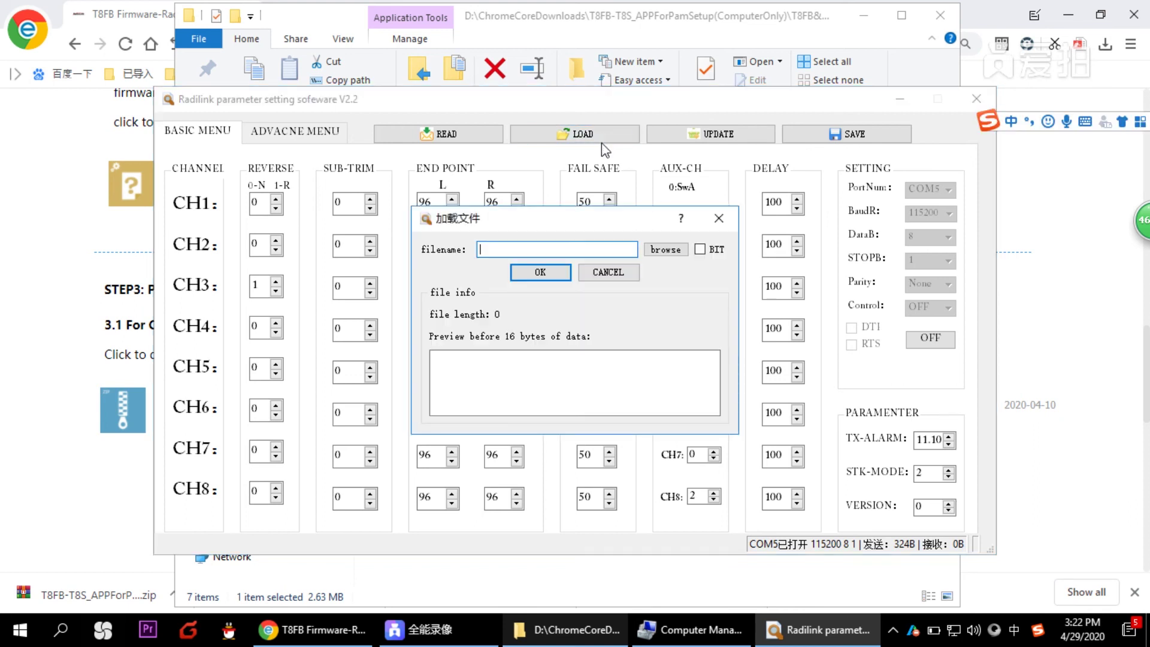
click(649, 253)
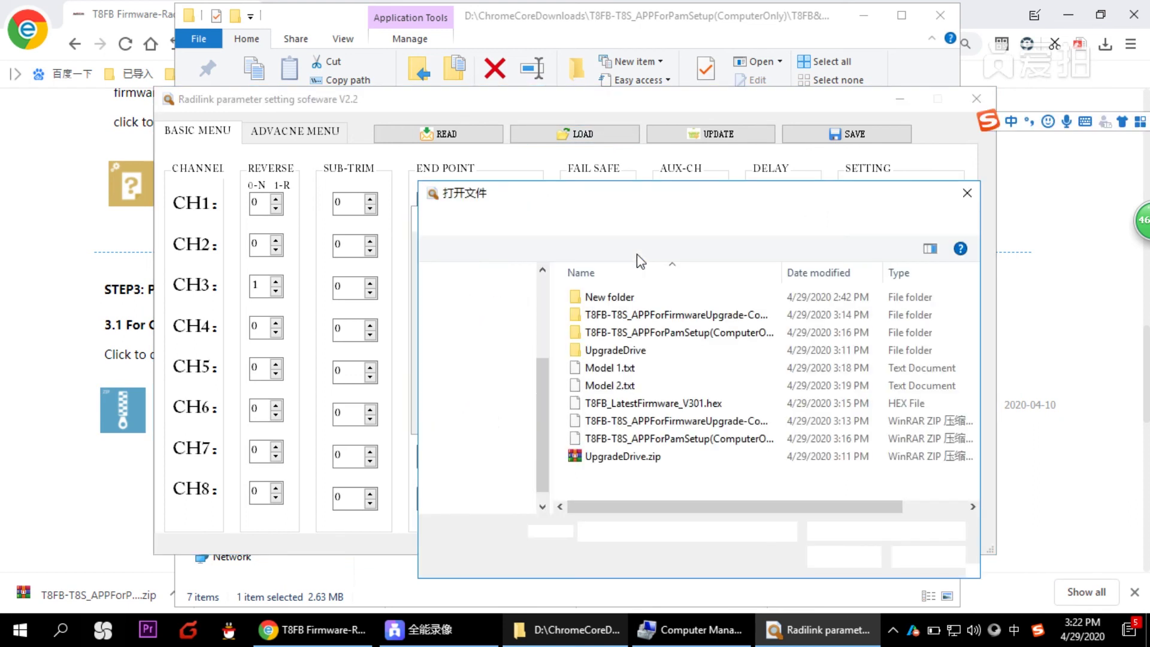
click(591, 374)
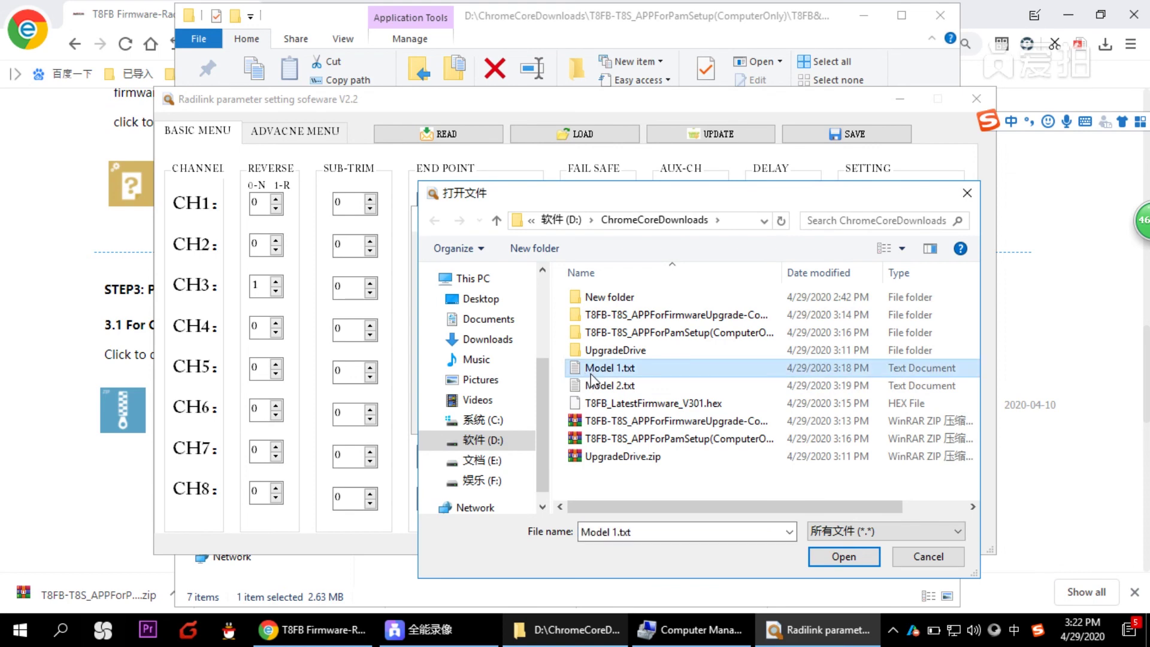
click(844, 556)
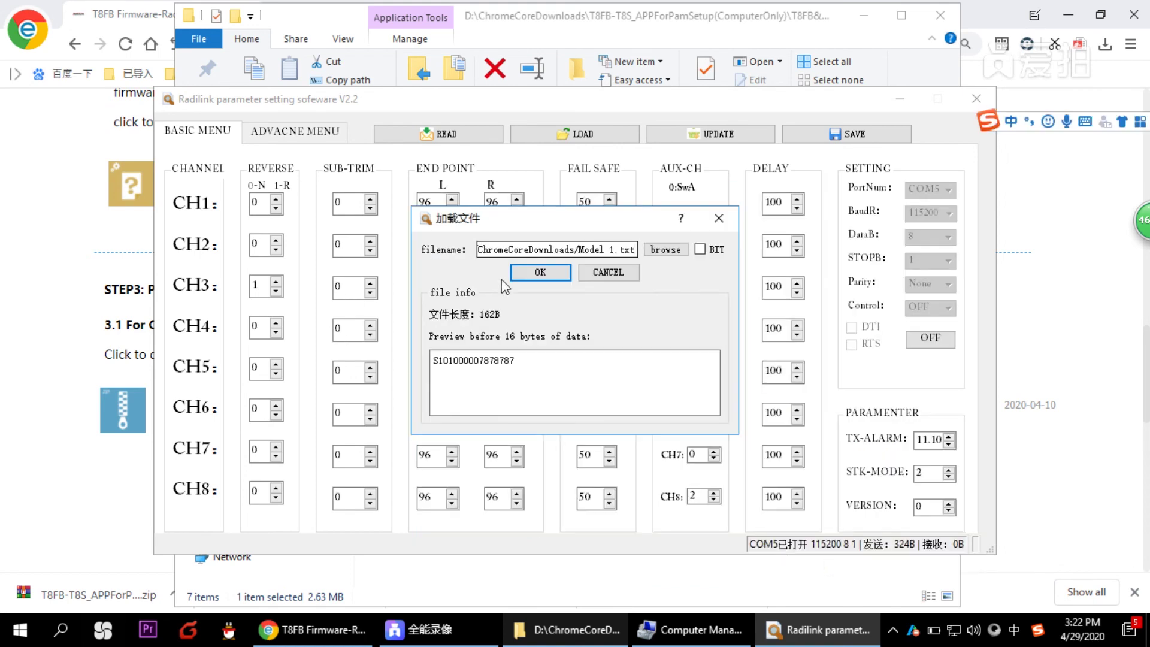
click(527, 271)
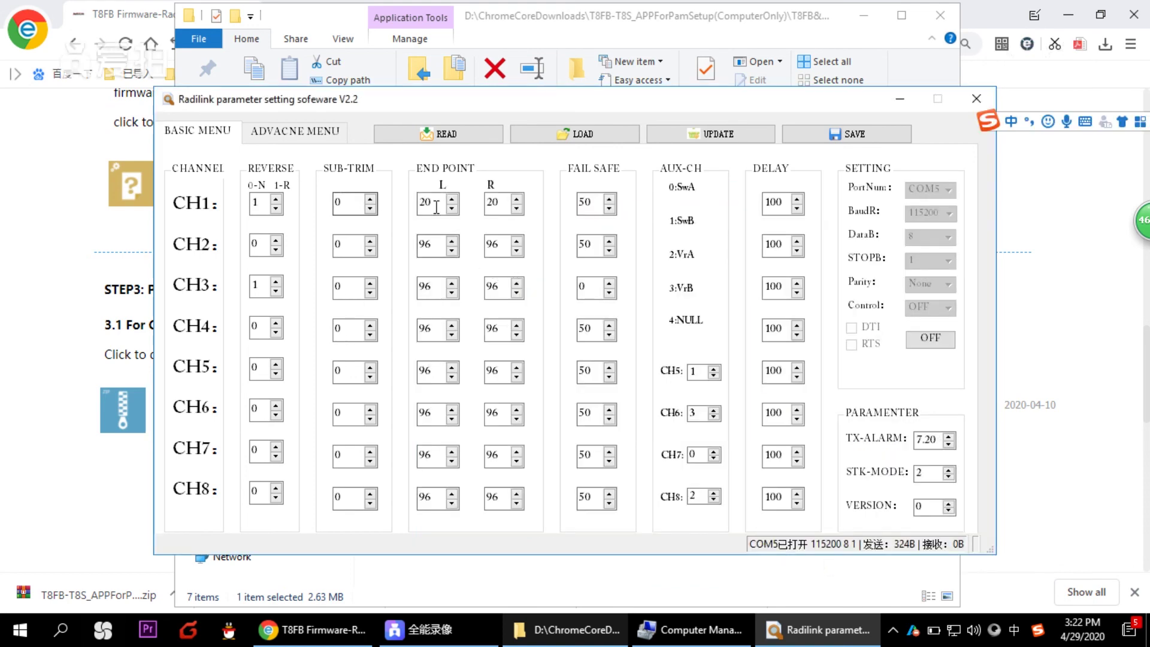
Write the loaded Model 1 parameters to the transmitter (486B sent)
click(433, 242)
click(336, 235)
key(Tab)
click(630, 140)
click(704, 137)
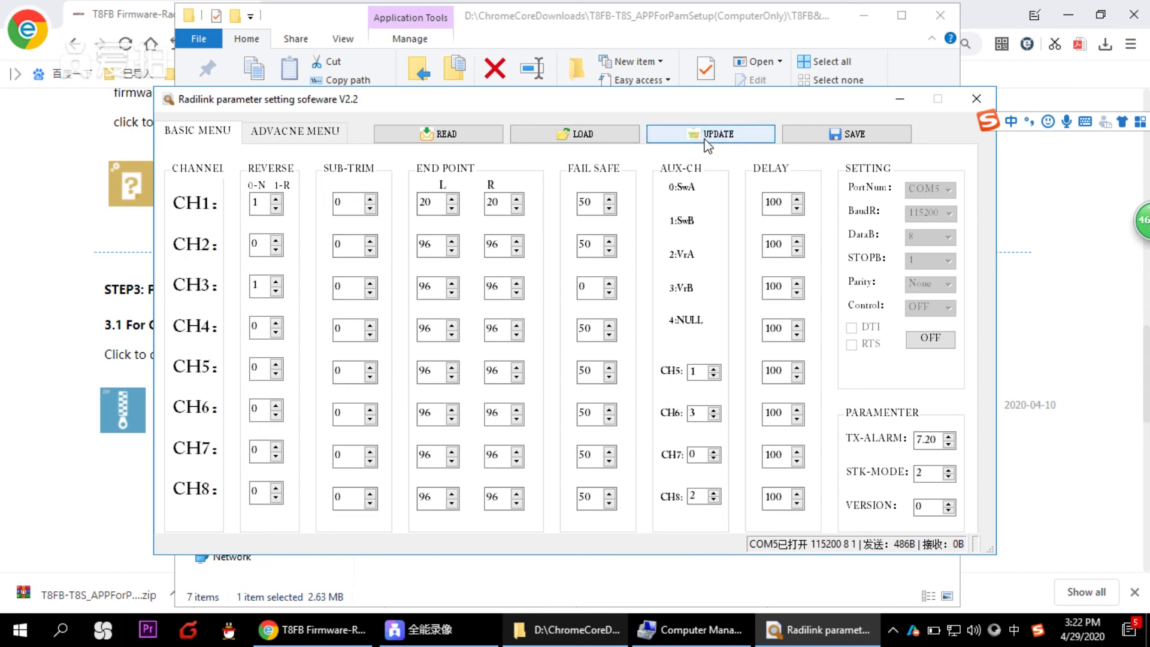
Reconnect COM5 and read back TX-ALARM 7.20, STK-MODE 2 and version 301, then close the window
click(940, 337)
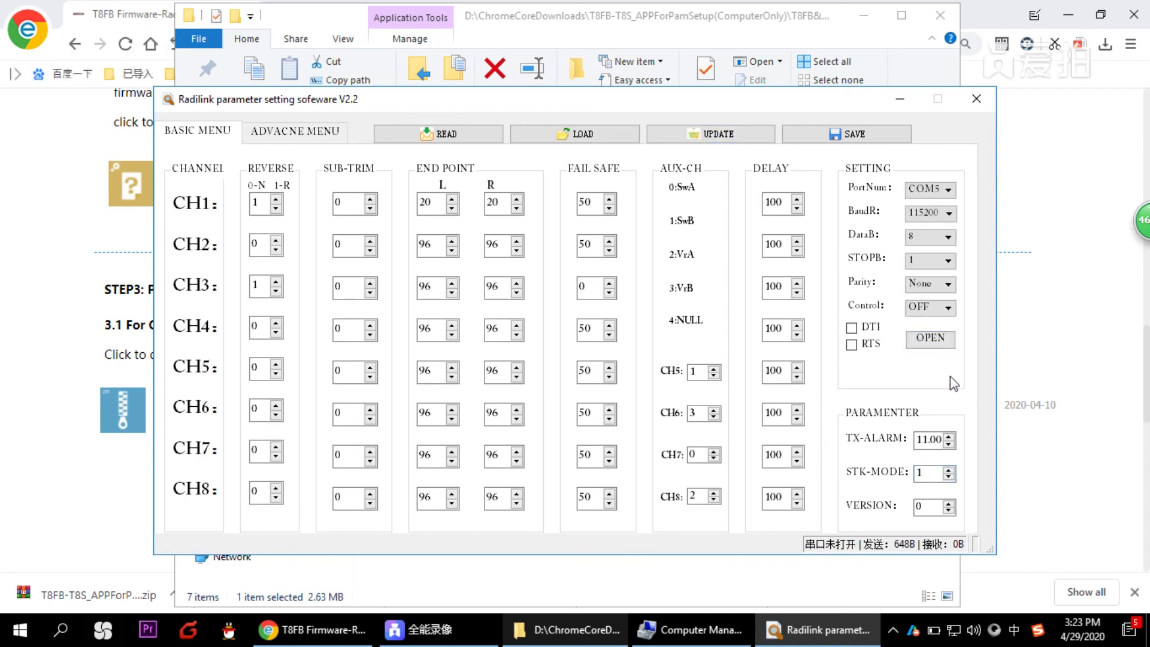
click(939, 343)
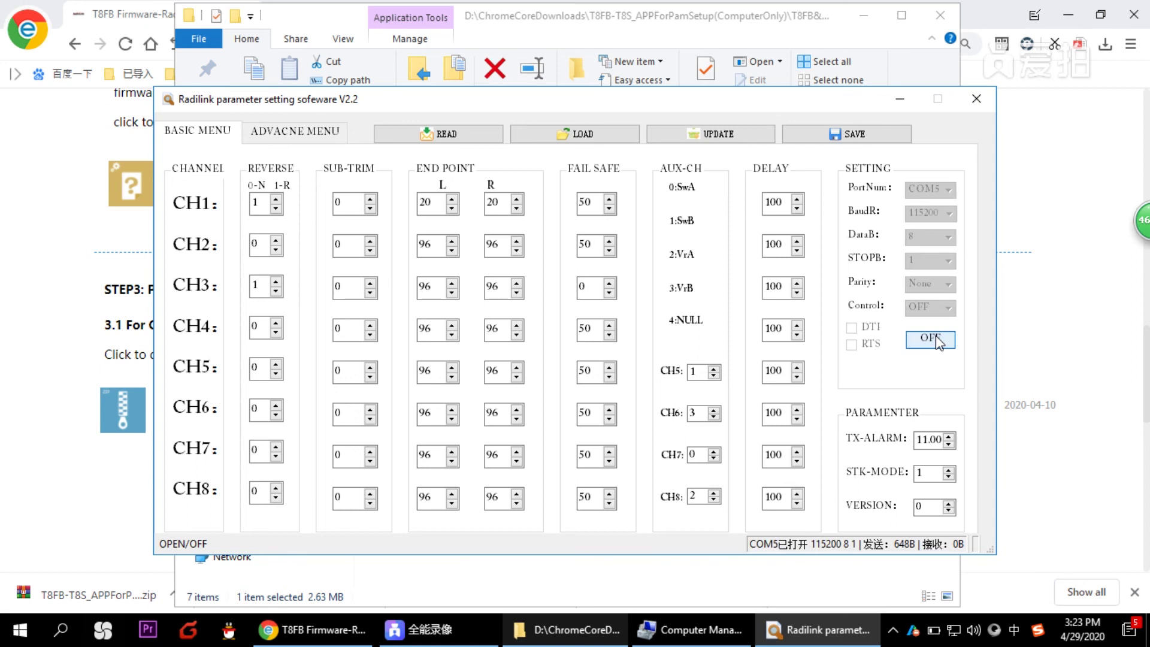
click(469, 138)
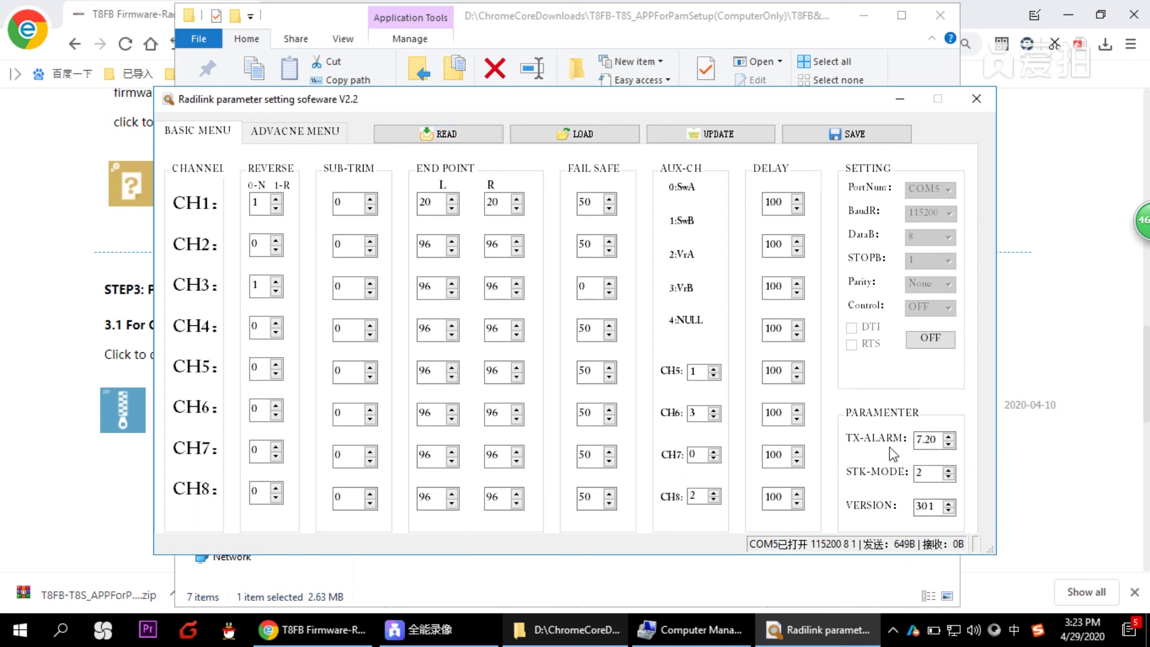
click(917, 473)
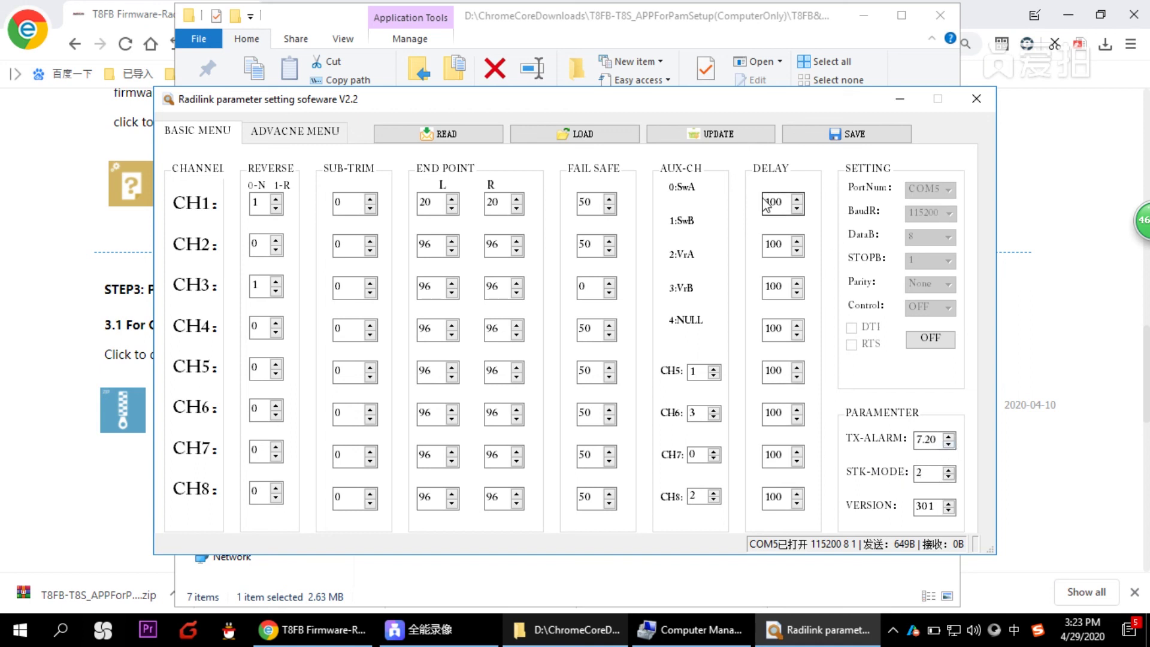